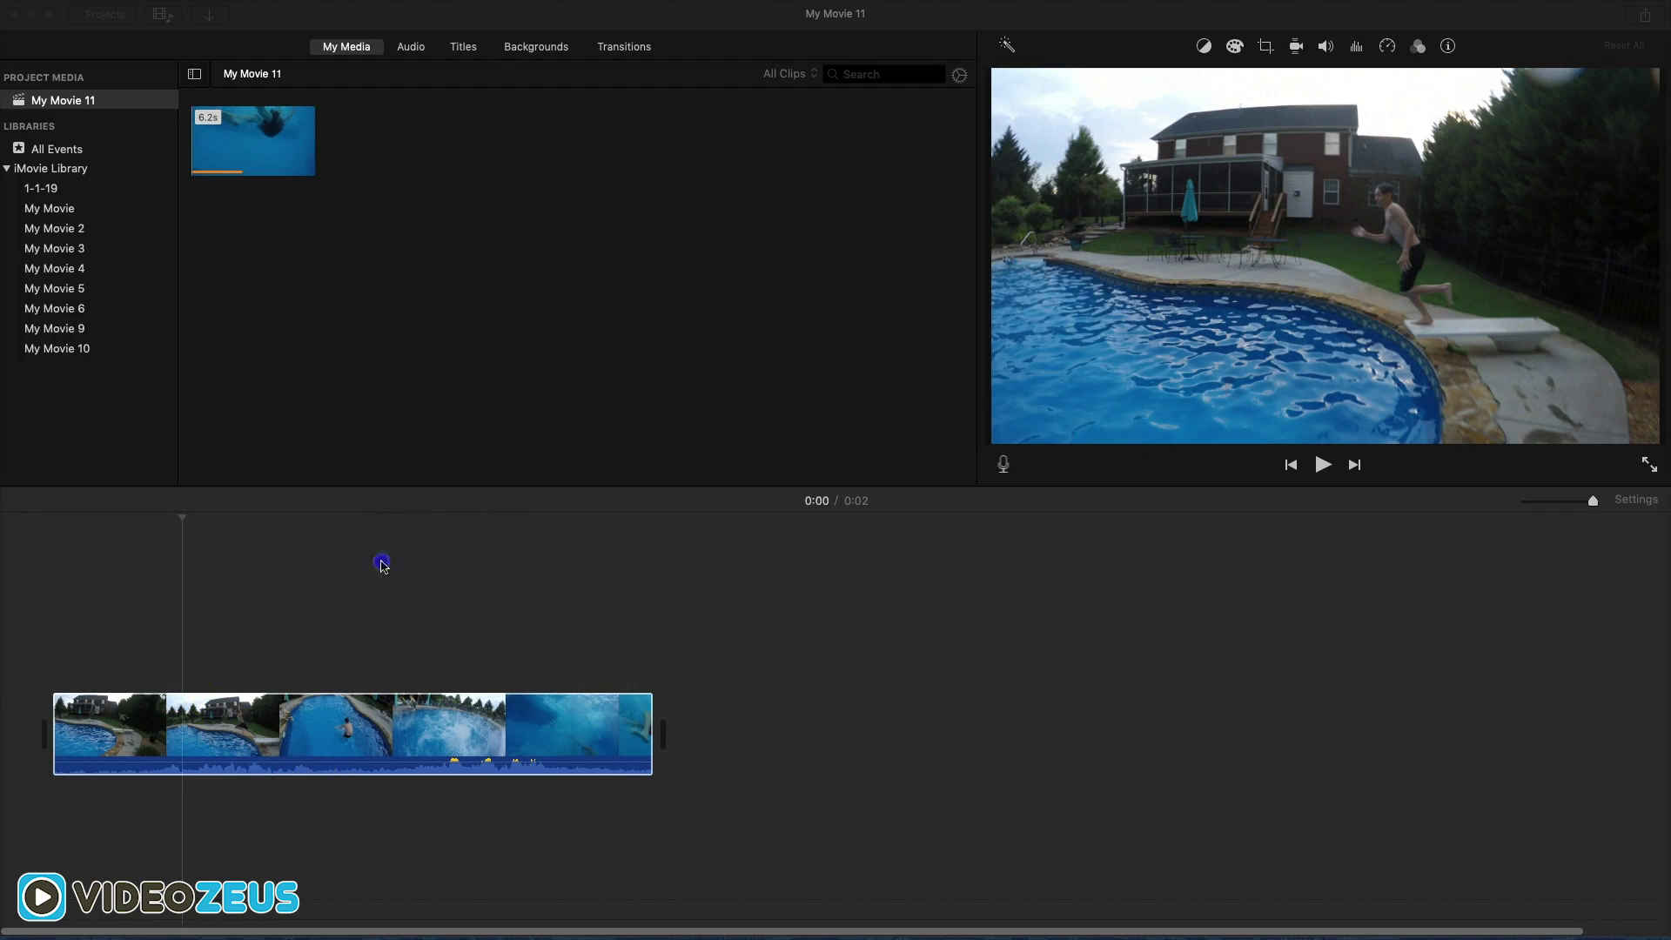
Select the pool clip and set the playhead near its start in the timeline
{"action": "left_click", "coordinate": [383, 565]}
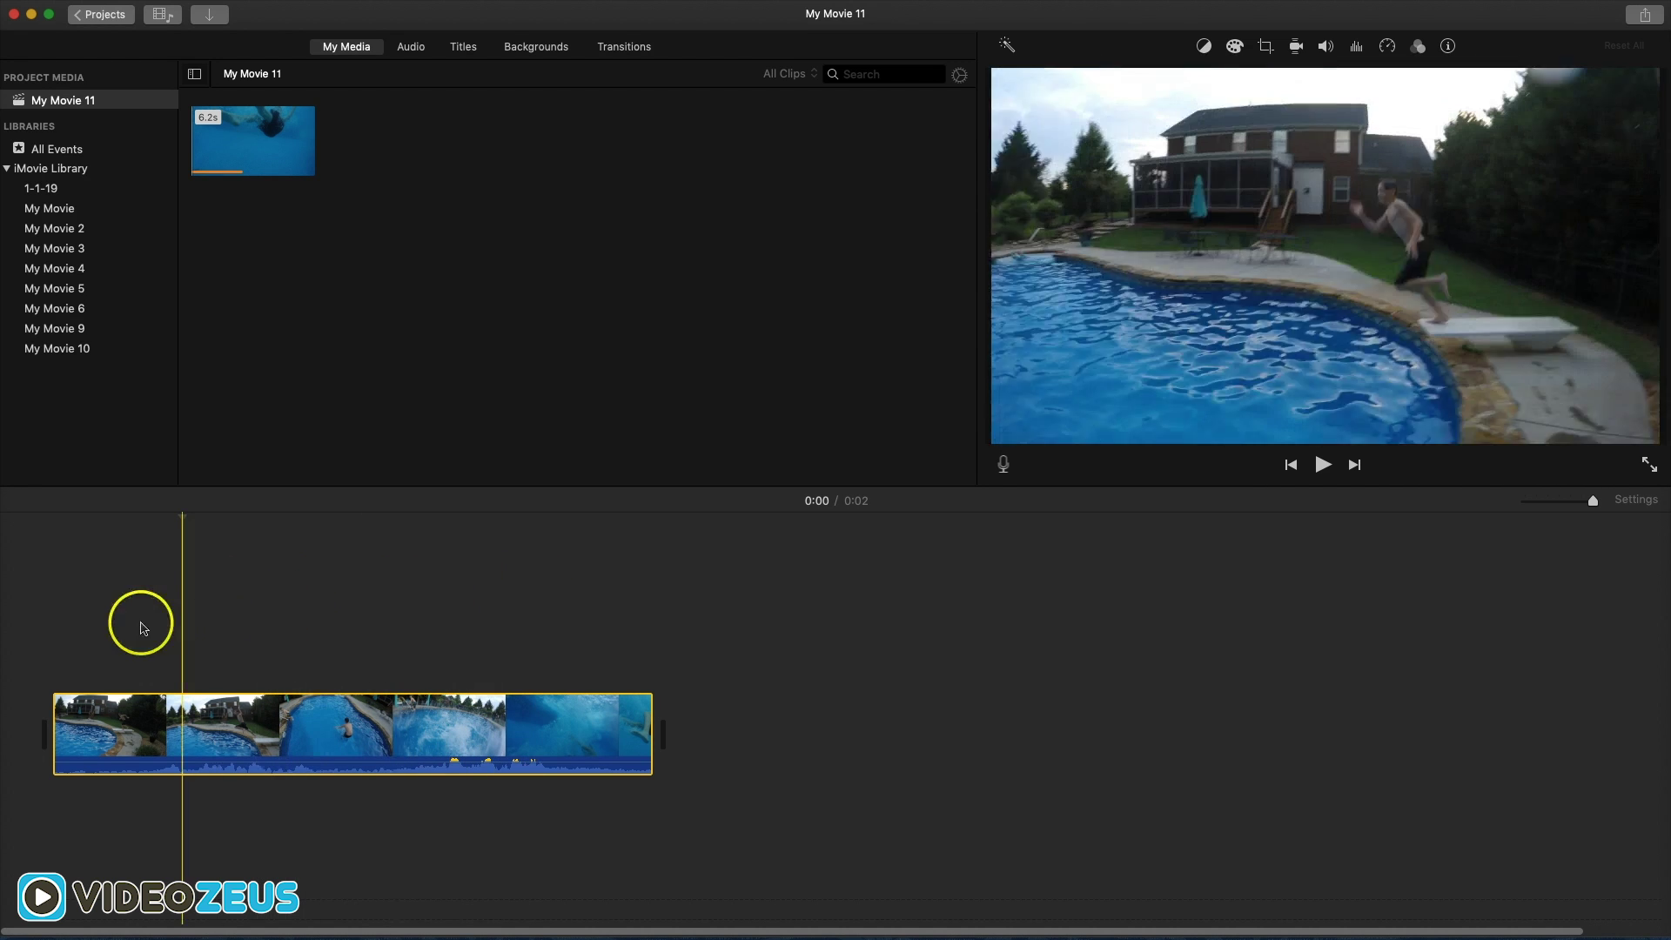
{"action": "left_click", "coordinate": [186, 623]}
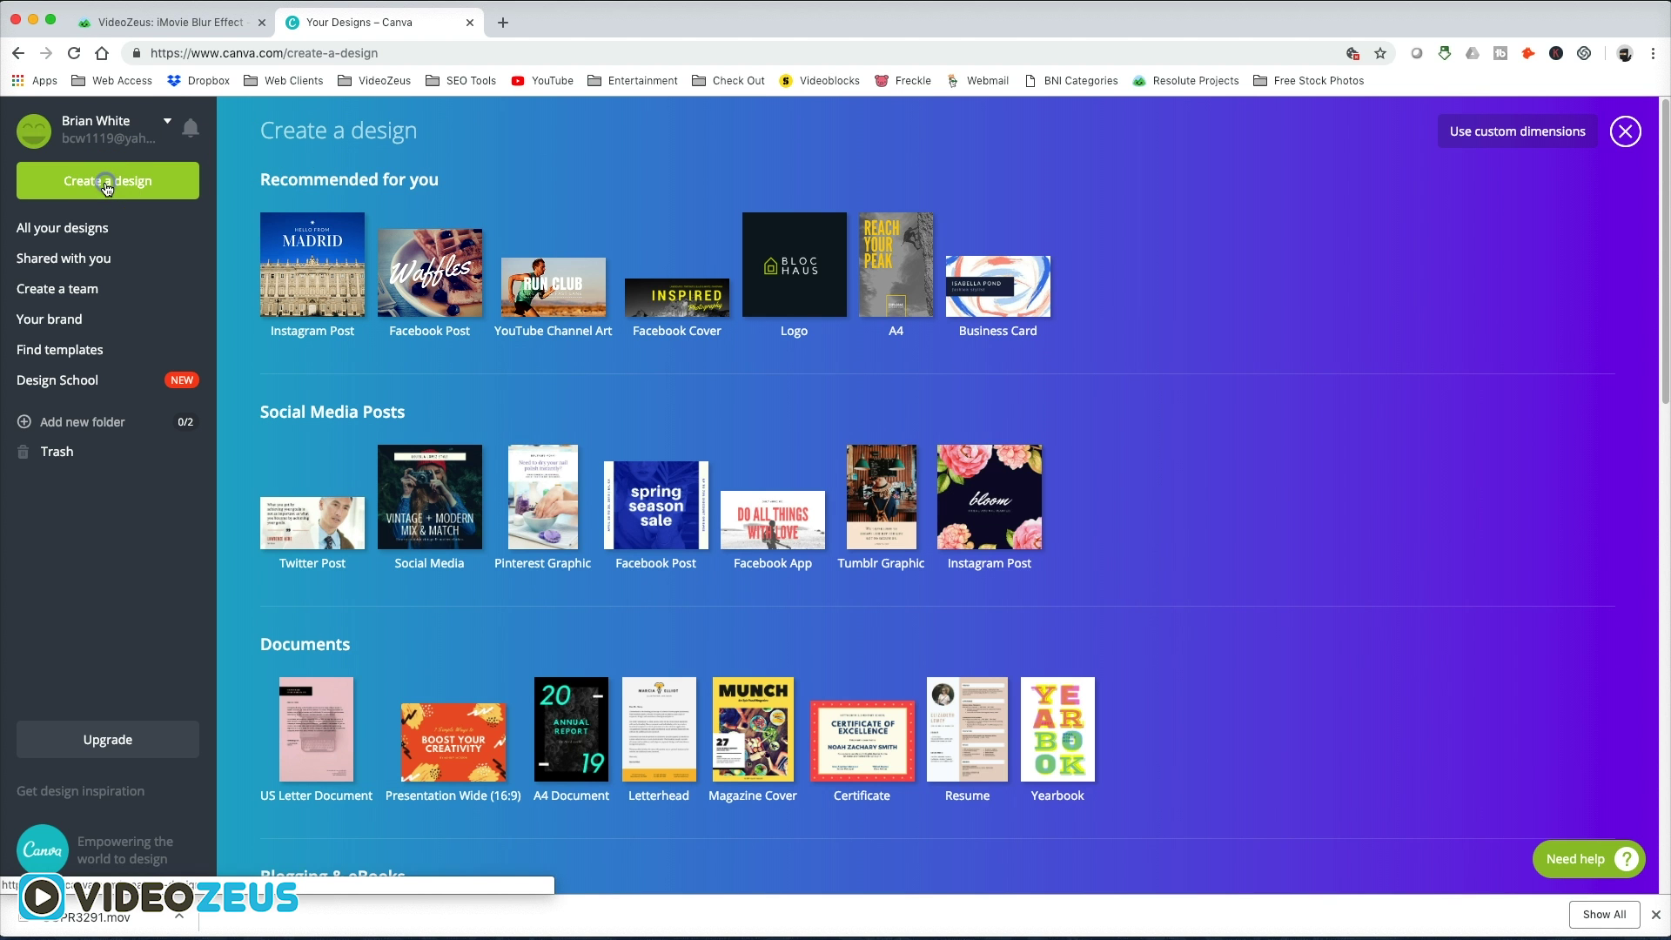
Create a new Canva design with custom dimensions of 100 × 100 px
{"action": "left_click", "coordinate": [1445, 139]}
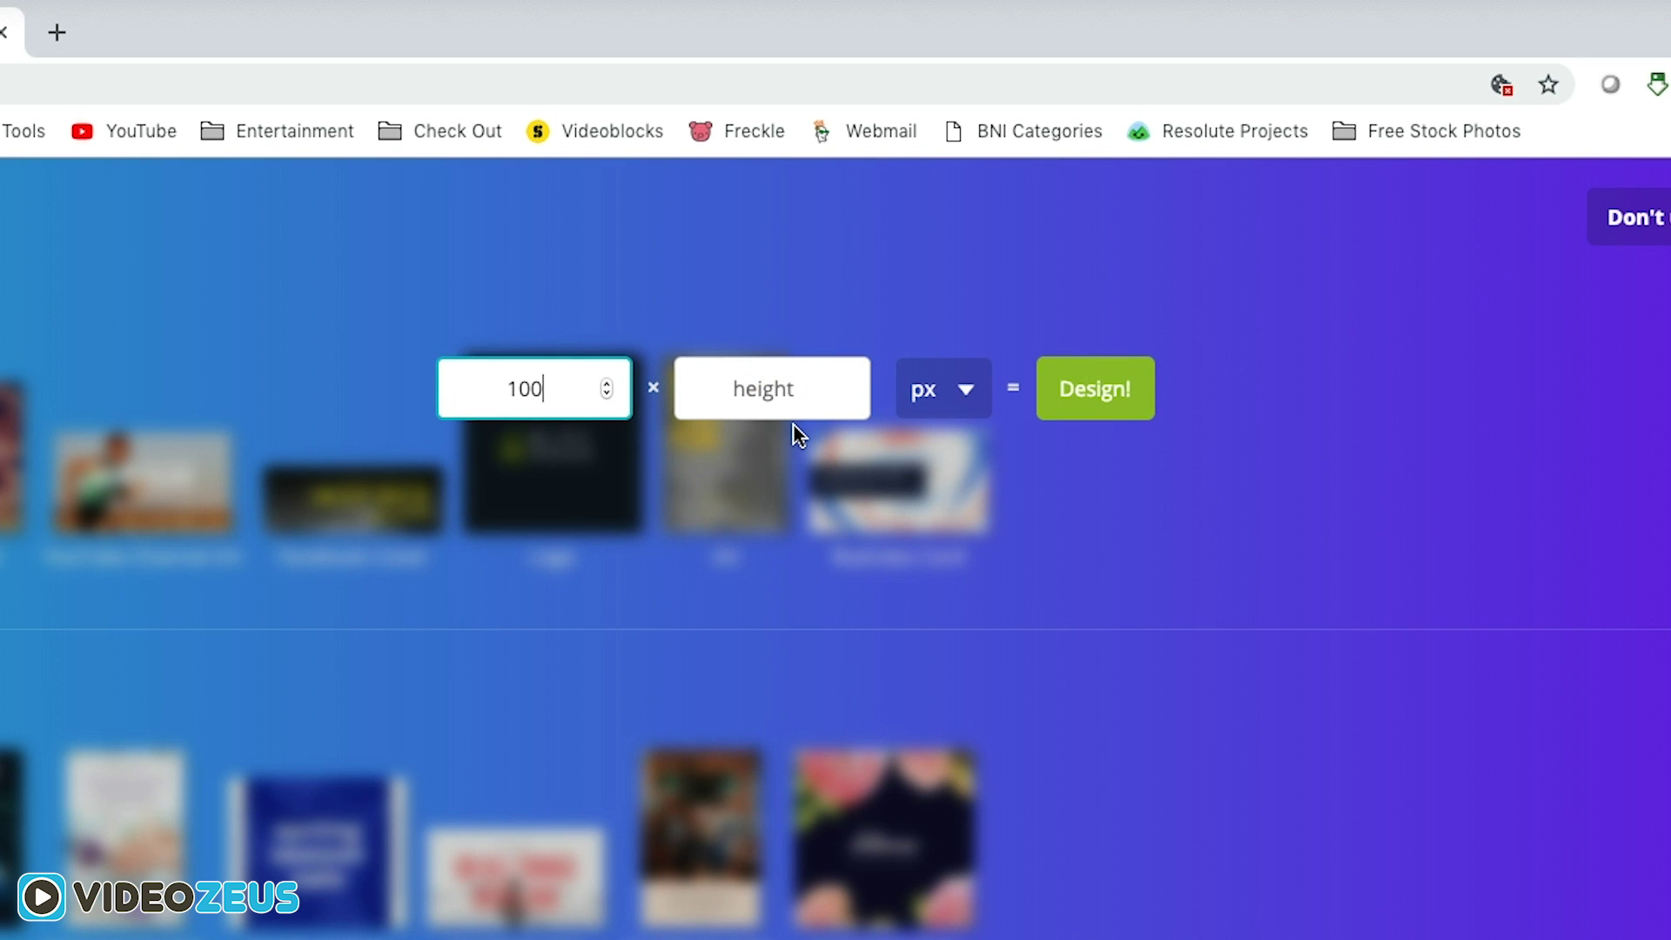
{"action": "key", "text": "Tab"}
{"action": "type", "text": "100"}
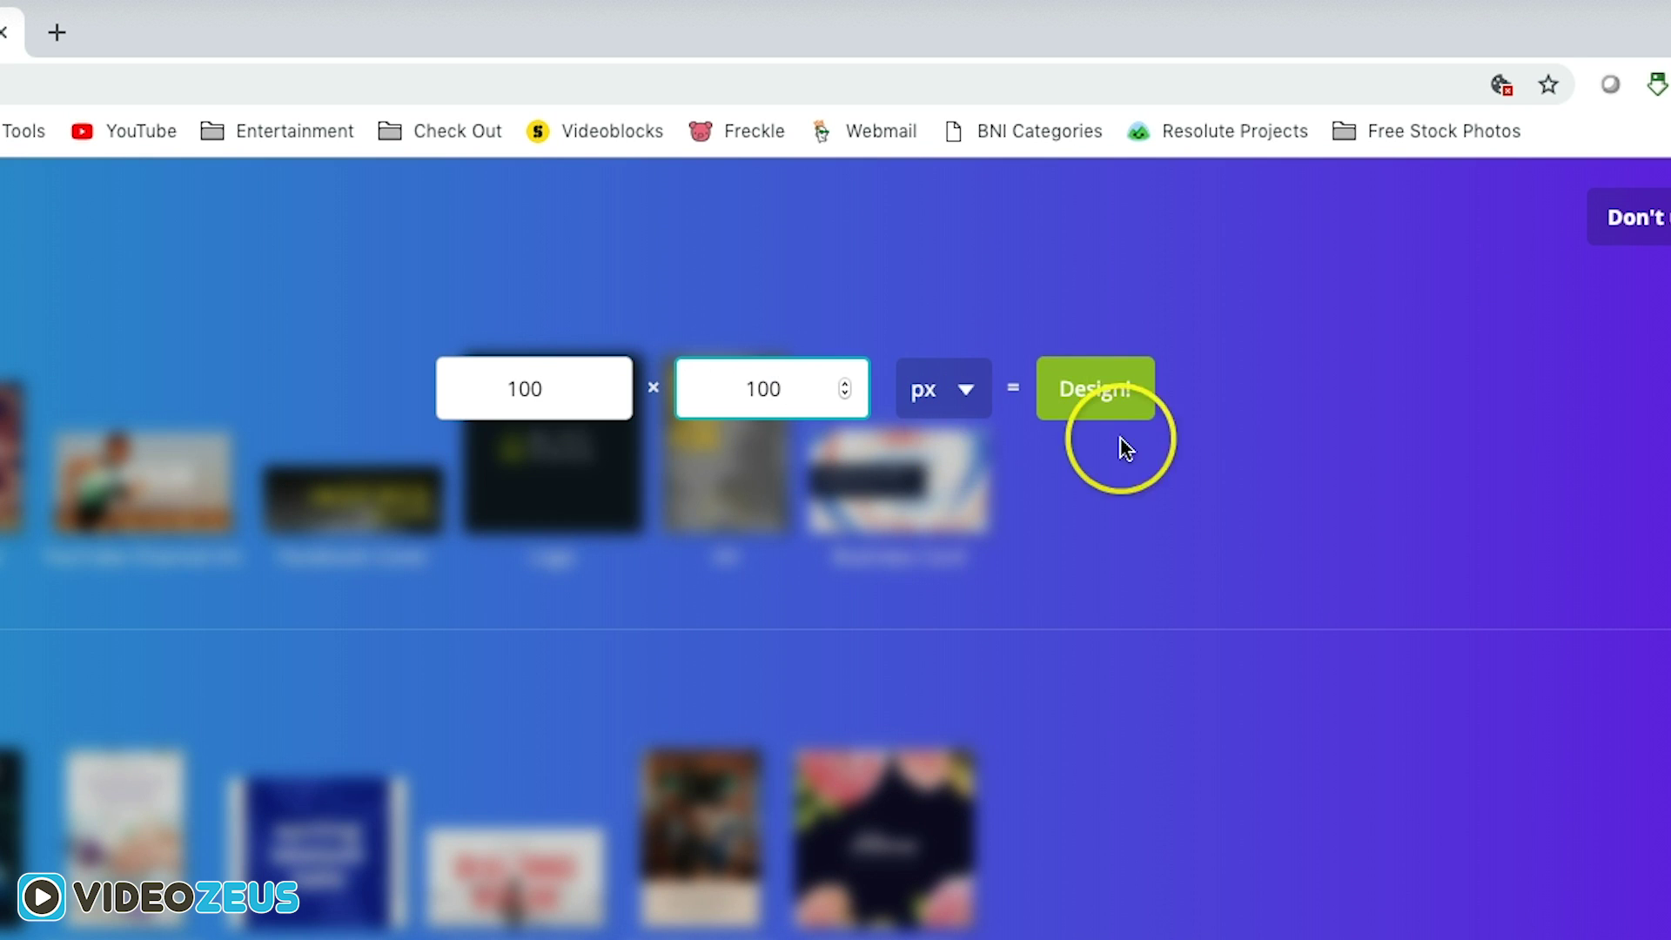
{"action": "left_click", "coordinate": [1107, 406]}
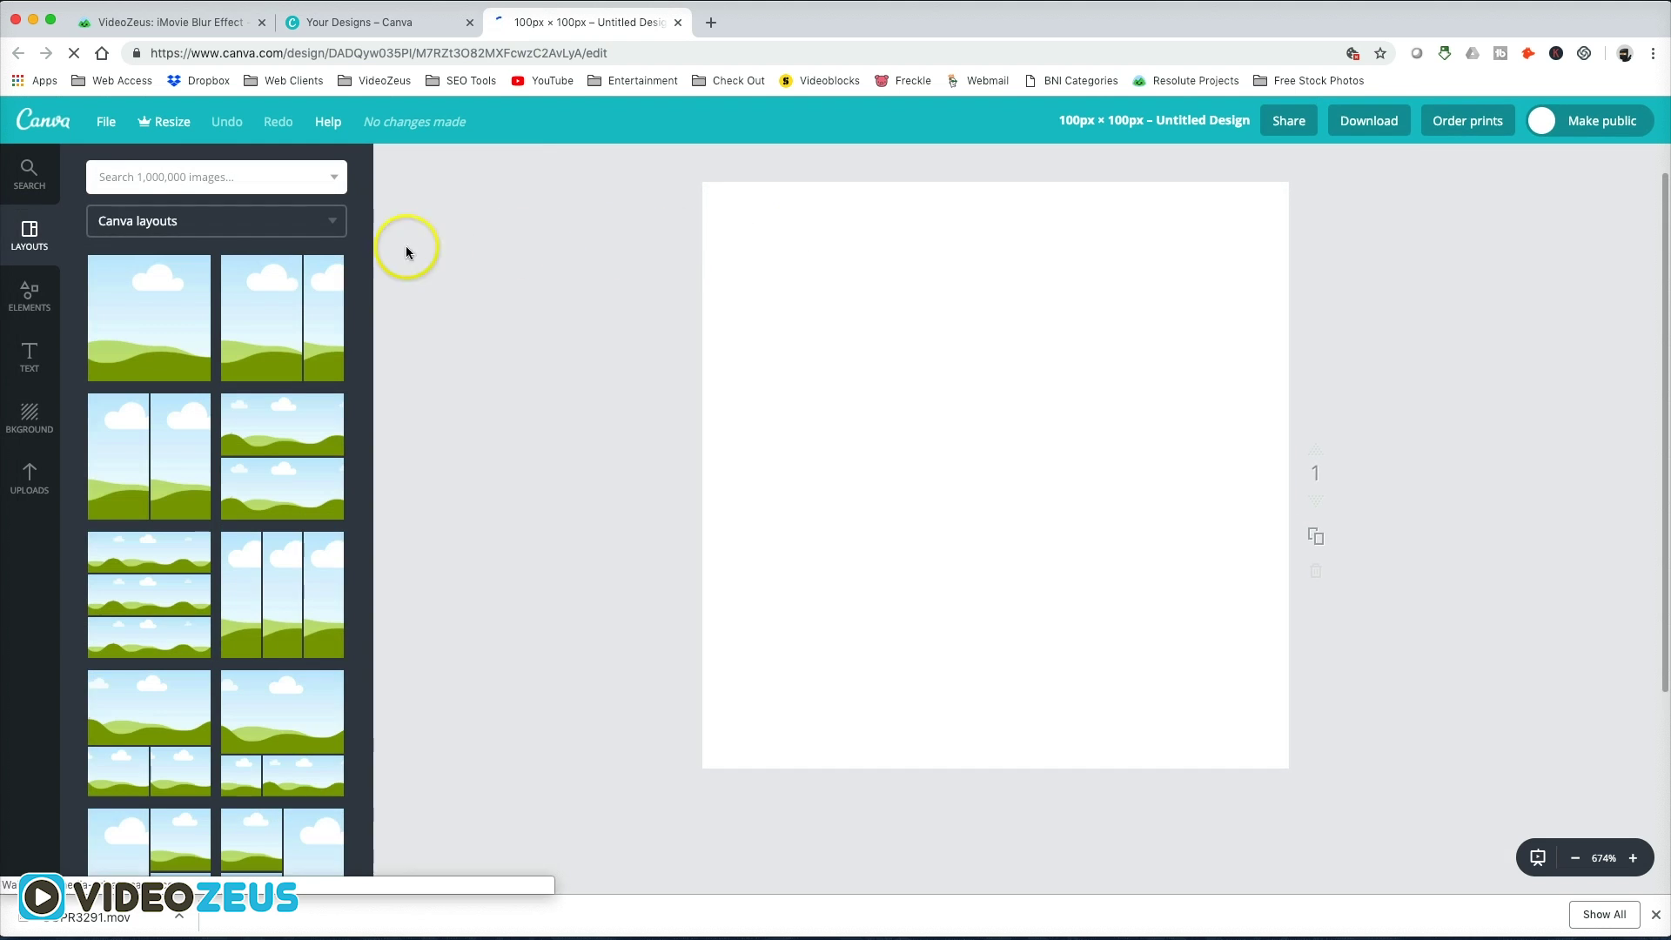
Upload the blurred face screenshot and stretch it to fill the whole canvas
{"action": "left_click", "coordinate": [27, 474]}
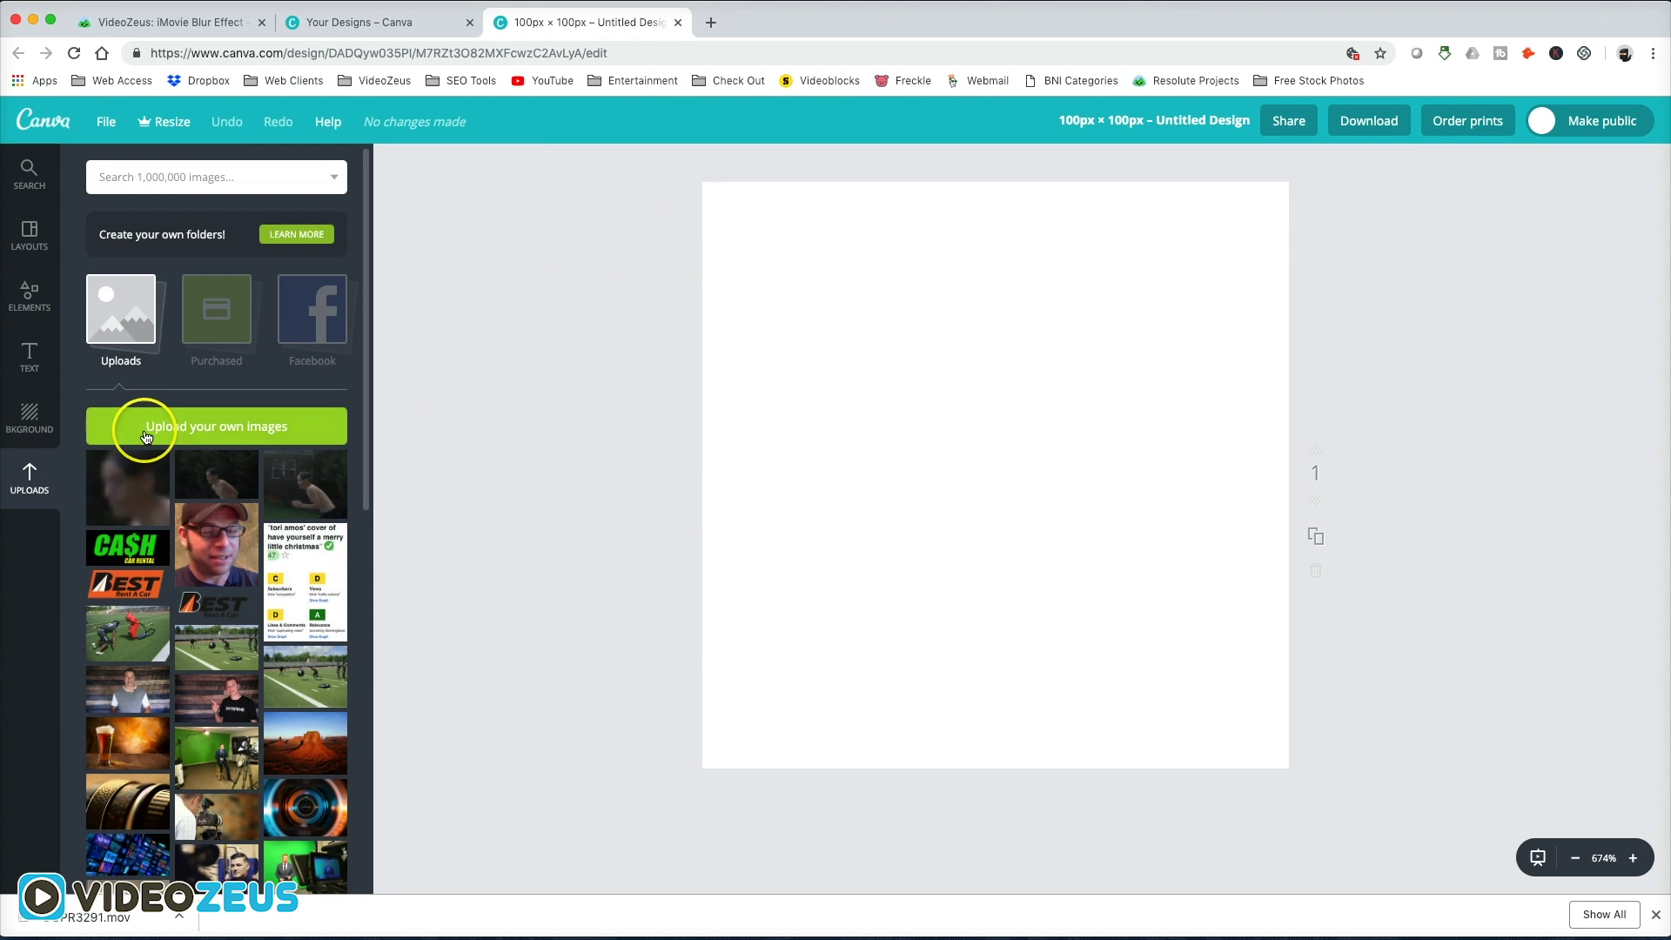
{"action": "left_click", "coordinate": [145, 435]}
{"action": "left_click", "coordinate": [195, 614]}
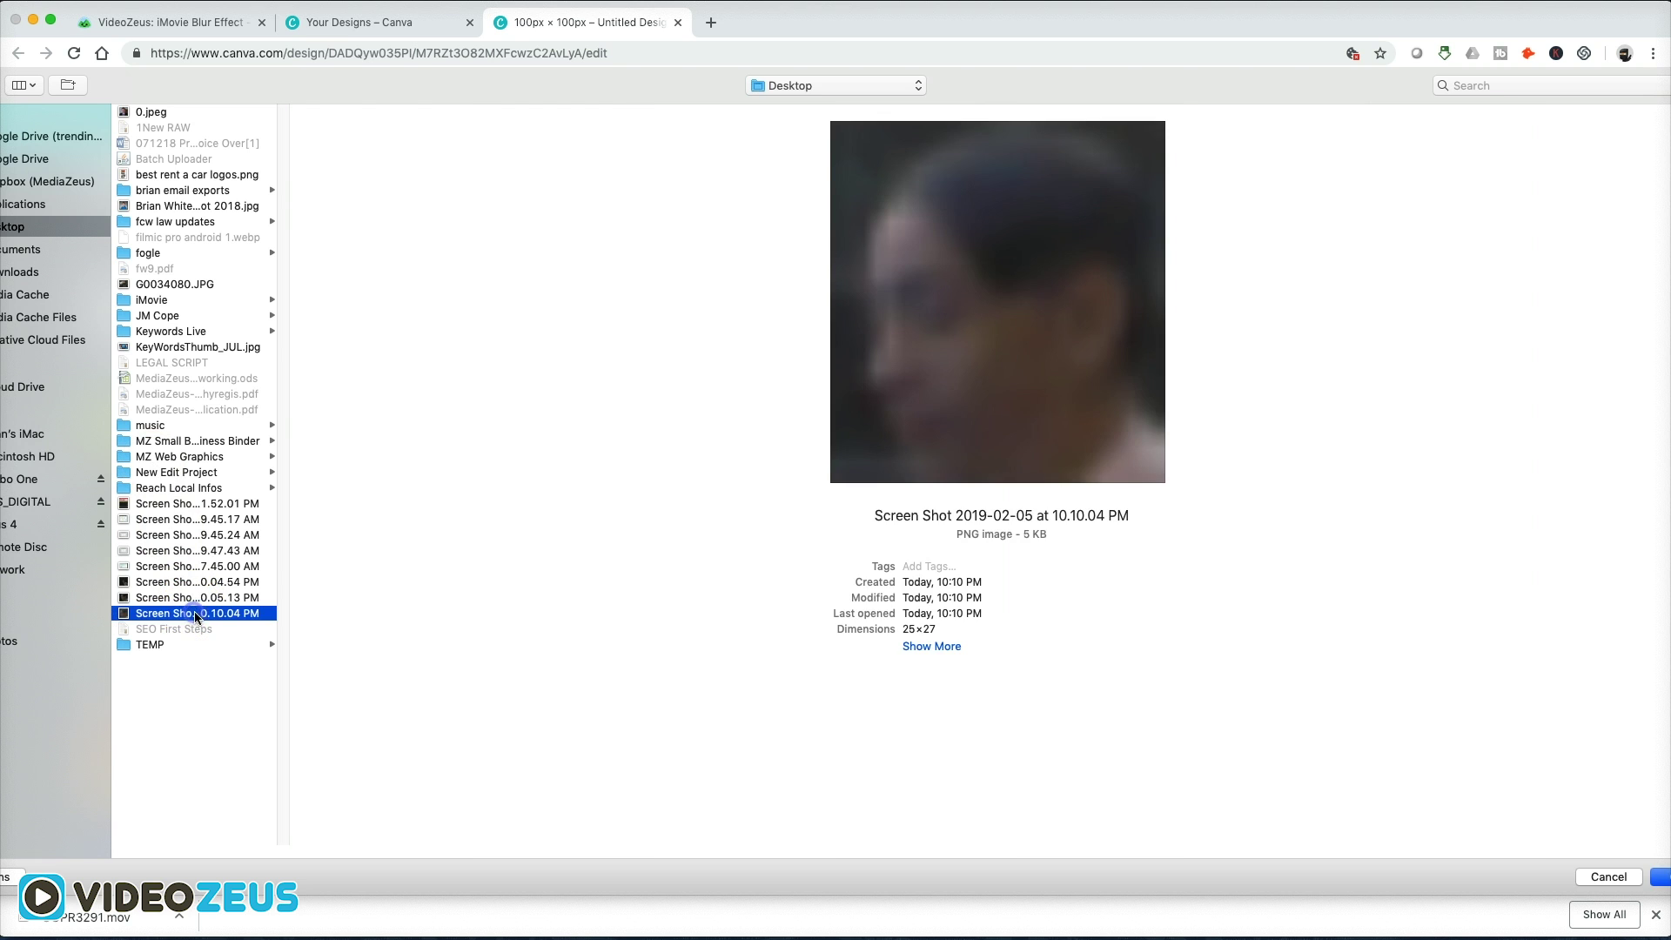
{"action": "left_click", "coordinate": [1658, 877]}
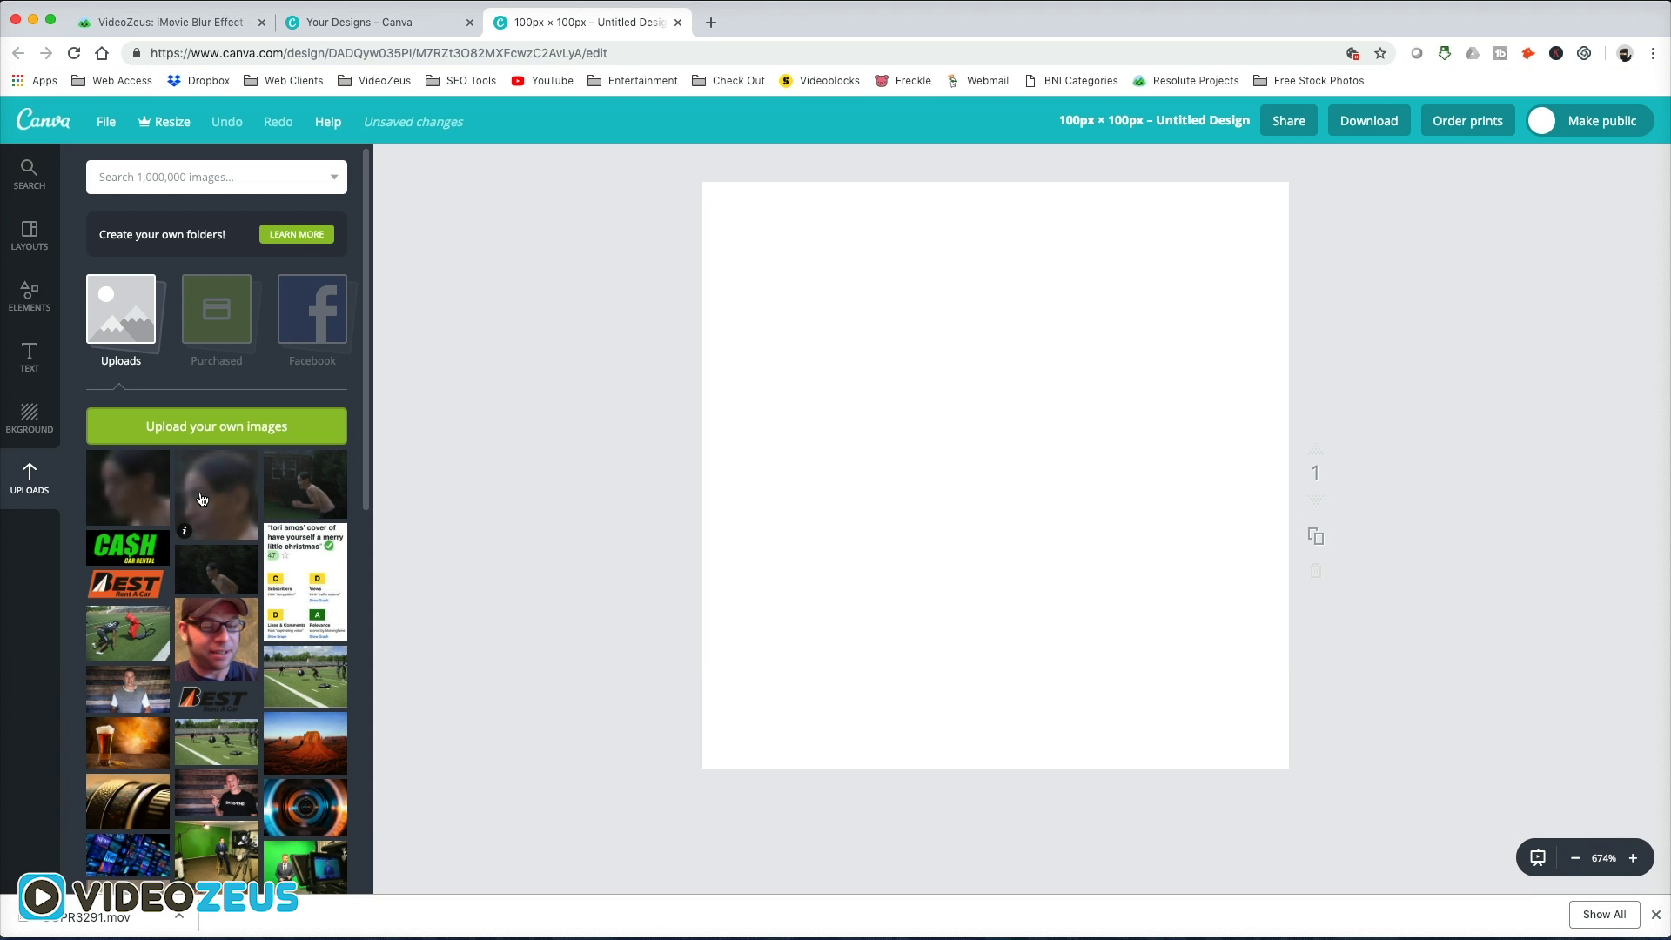
{"action": "left_click_drag", "start_coordinate": [128, 487], "coordinate": [752, 306]}
{"action": "left_click_drag", "start_coordinate": [847, 342], "coordinate": [1362, 742]}
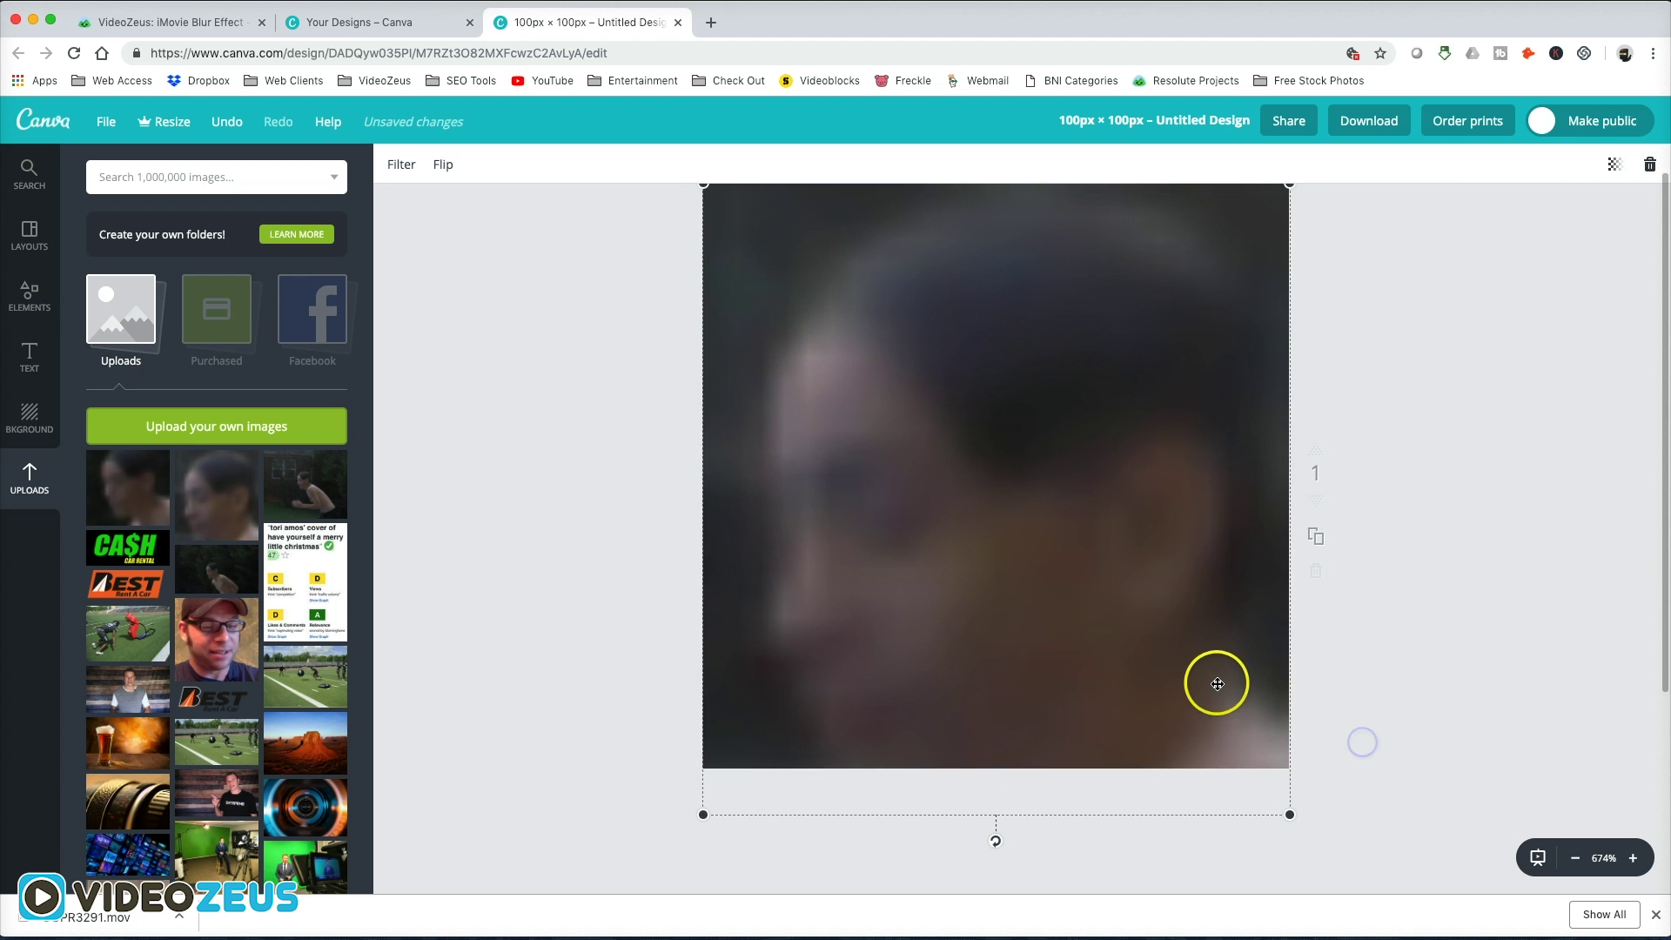
{"action": "left_click_drag", "start_coordinate": [1216, 682], "coordinate": [1216, 658]}
Raise the image's Blur filter to +11 in the advanced filter options
{"action": "left_click", "coordinate": [404, 166]}
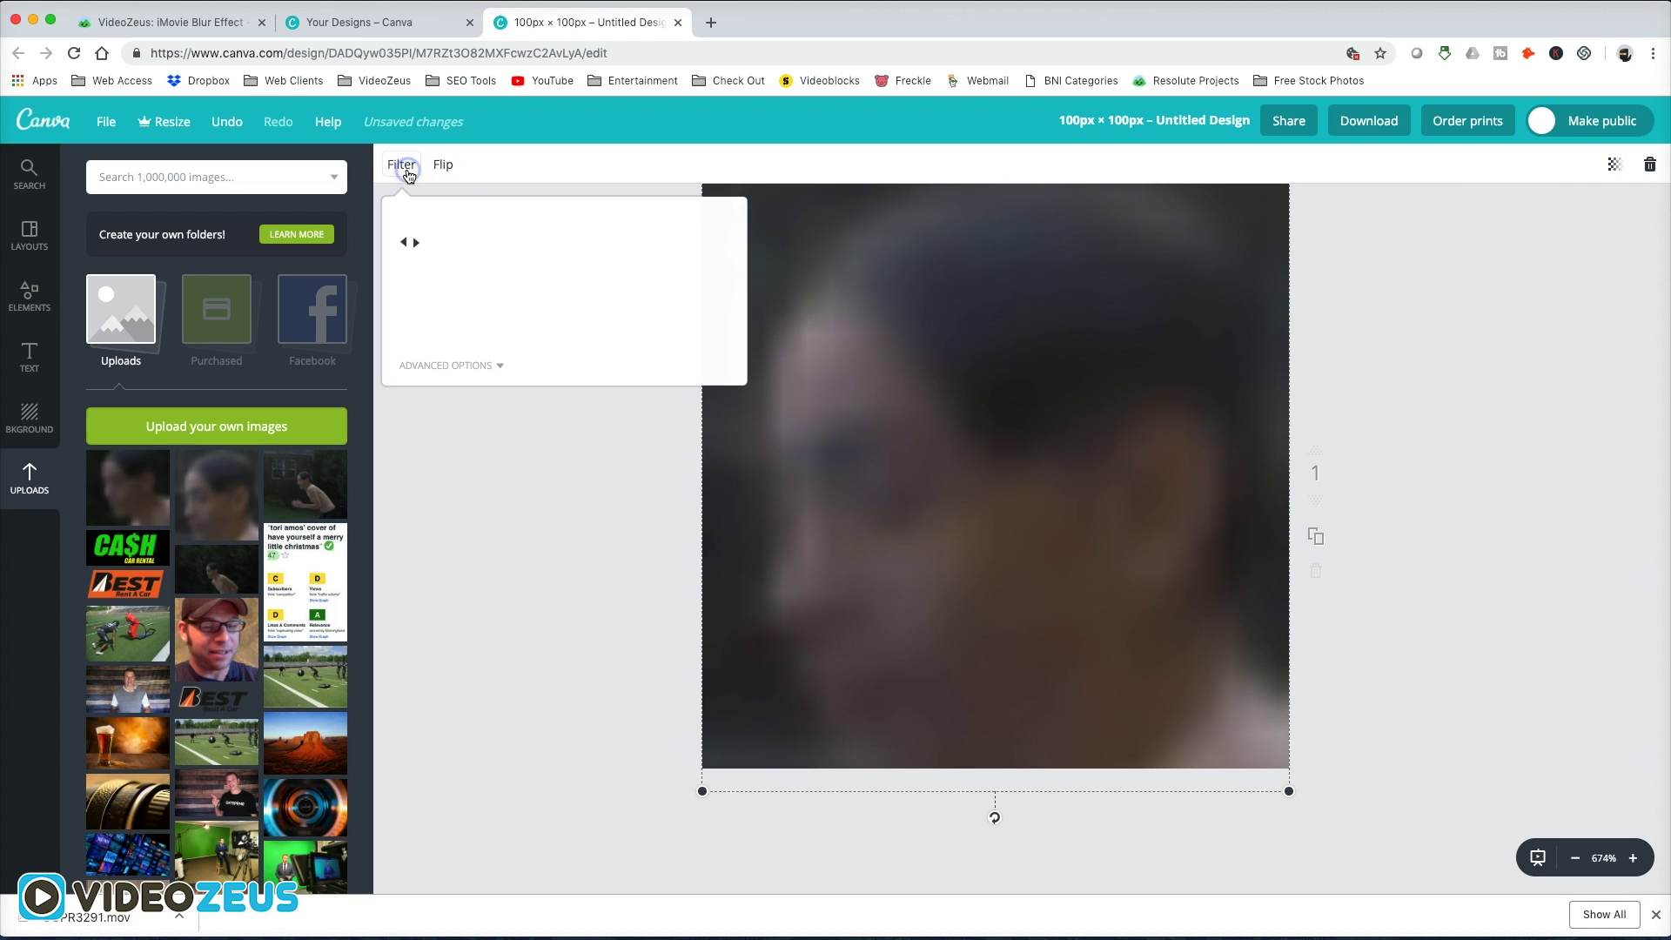
{"action": "left_click", "coordinate": [459, 365]}
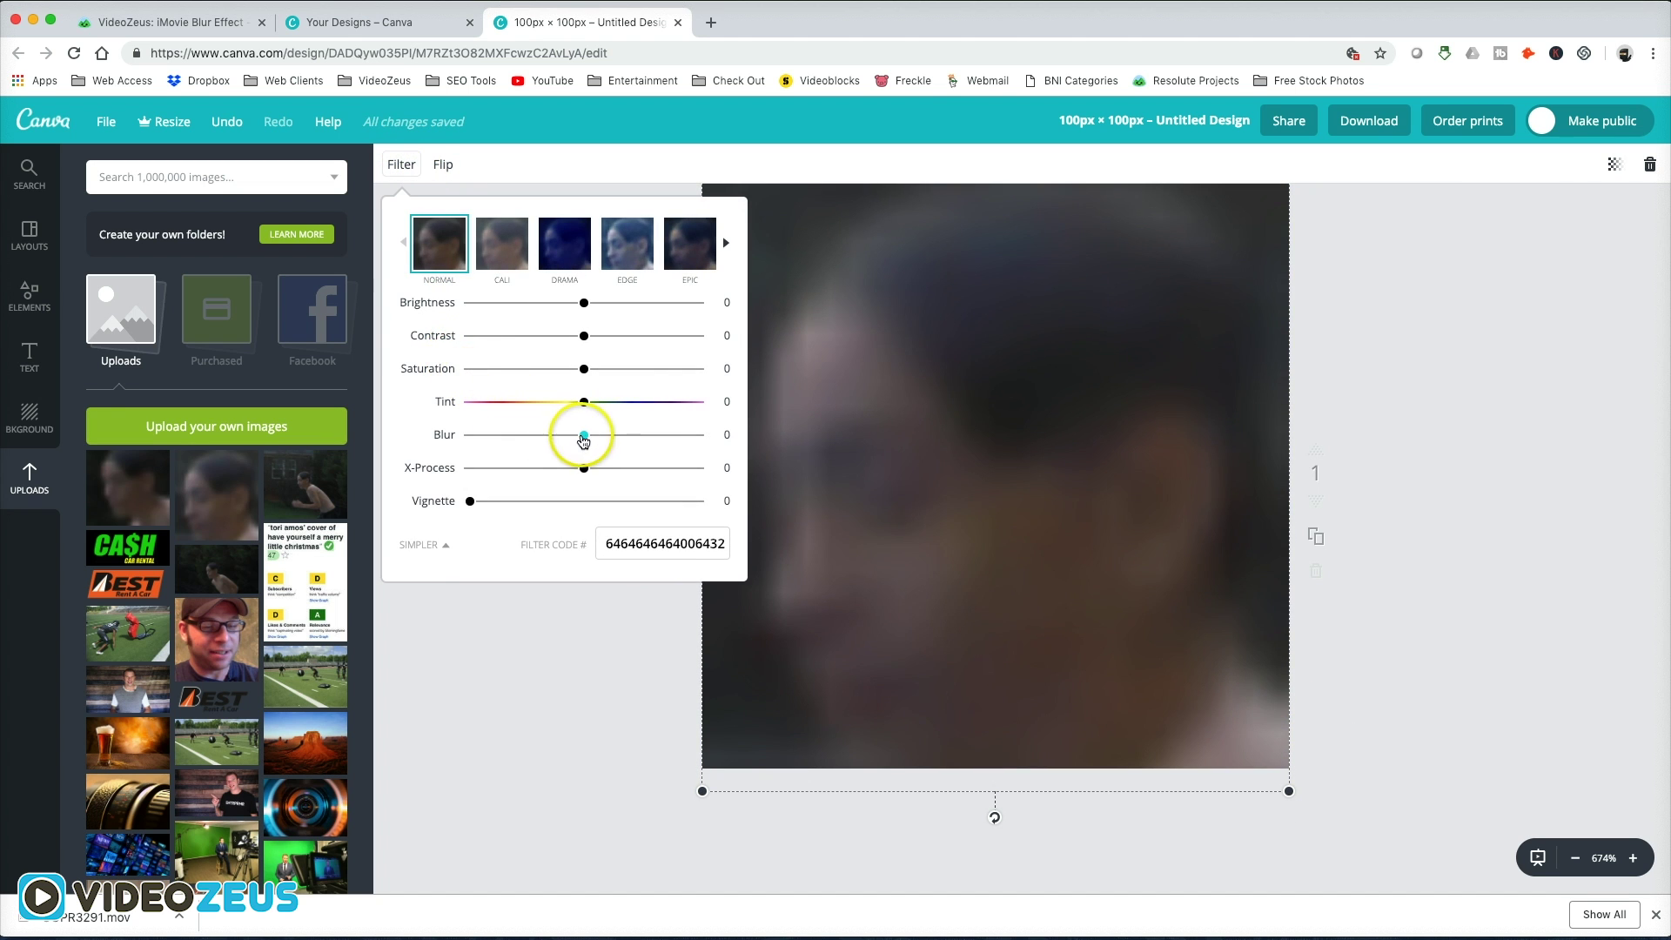
{"action": "left_click_drag", "start_coordinate": [584, 434], "coordinate": [597, 440]}
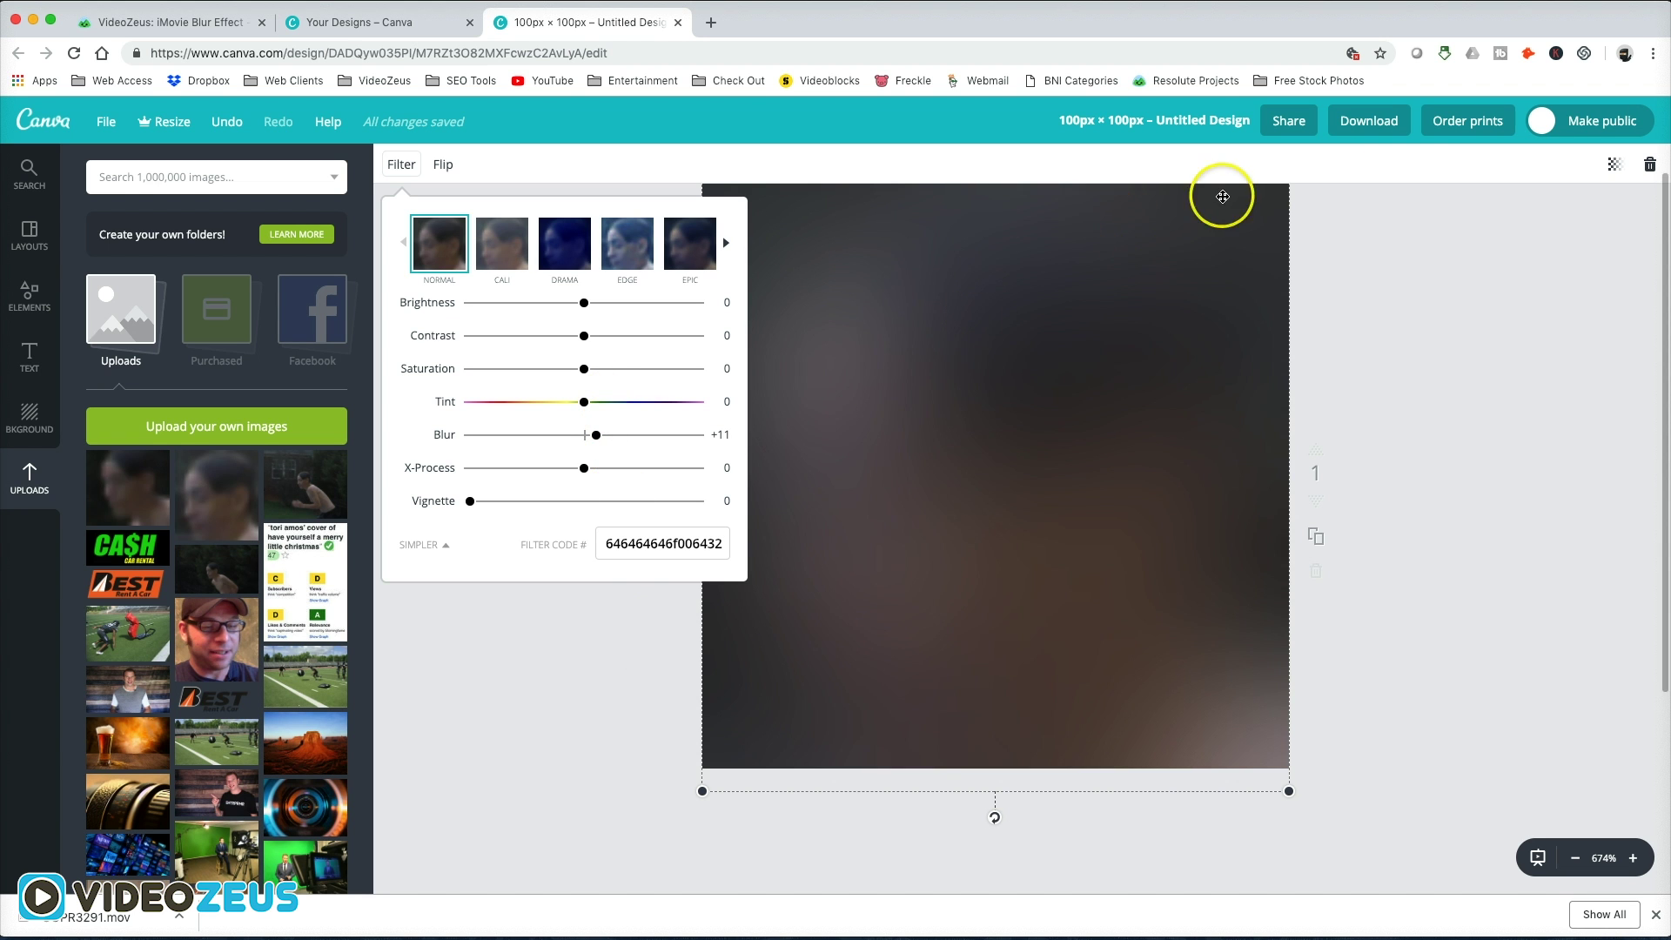
Download the design as a PNG file
{"action": "left_click", "coordinate": [1369, 120]}
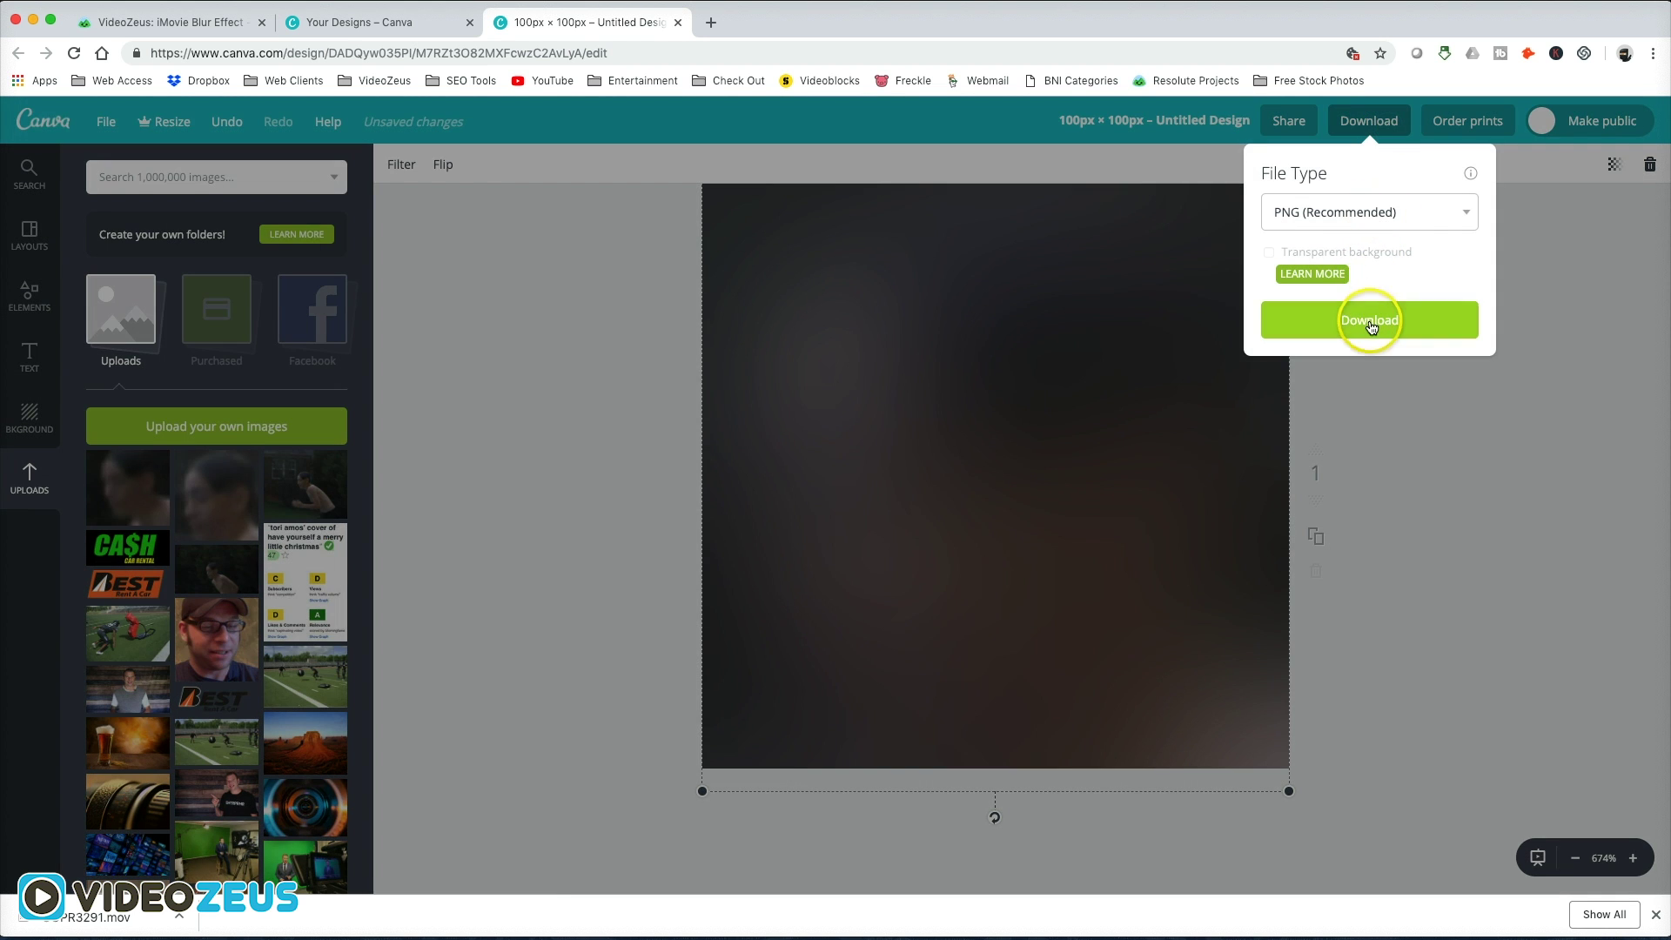
{"action": "left_click", "coordinate": [1369, 320]}
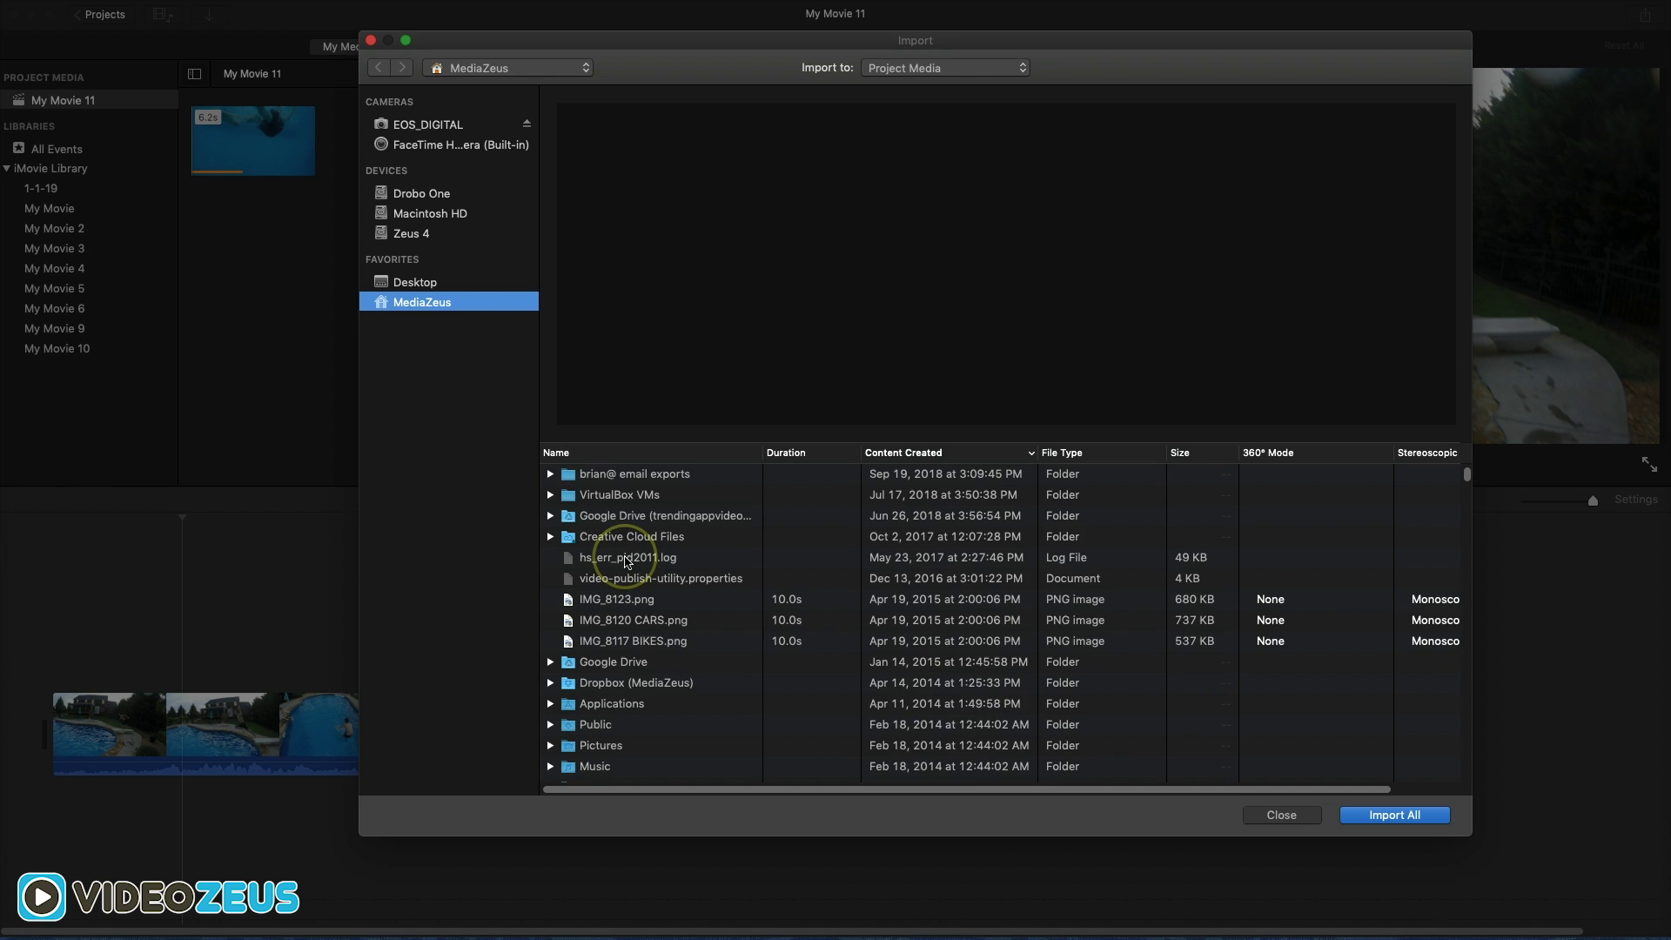
{"action": "scroll", "coordinate": [625, 561], "scroll_direction": "down", "scroll_amount": 4}
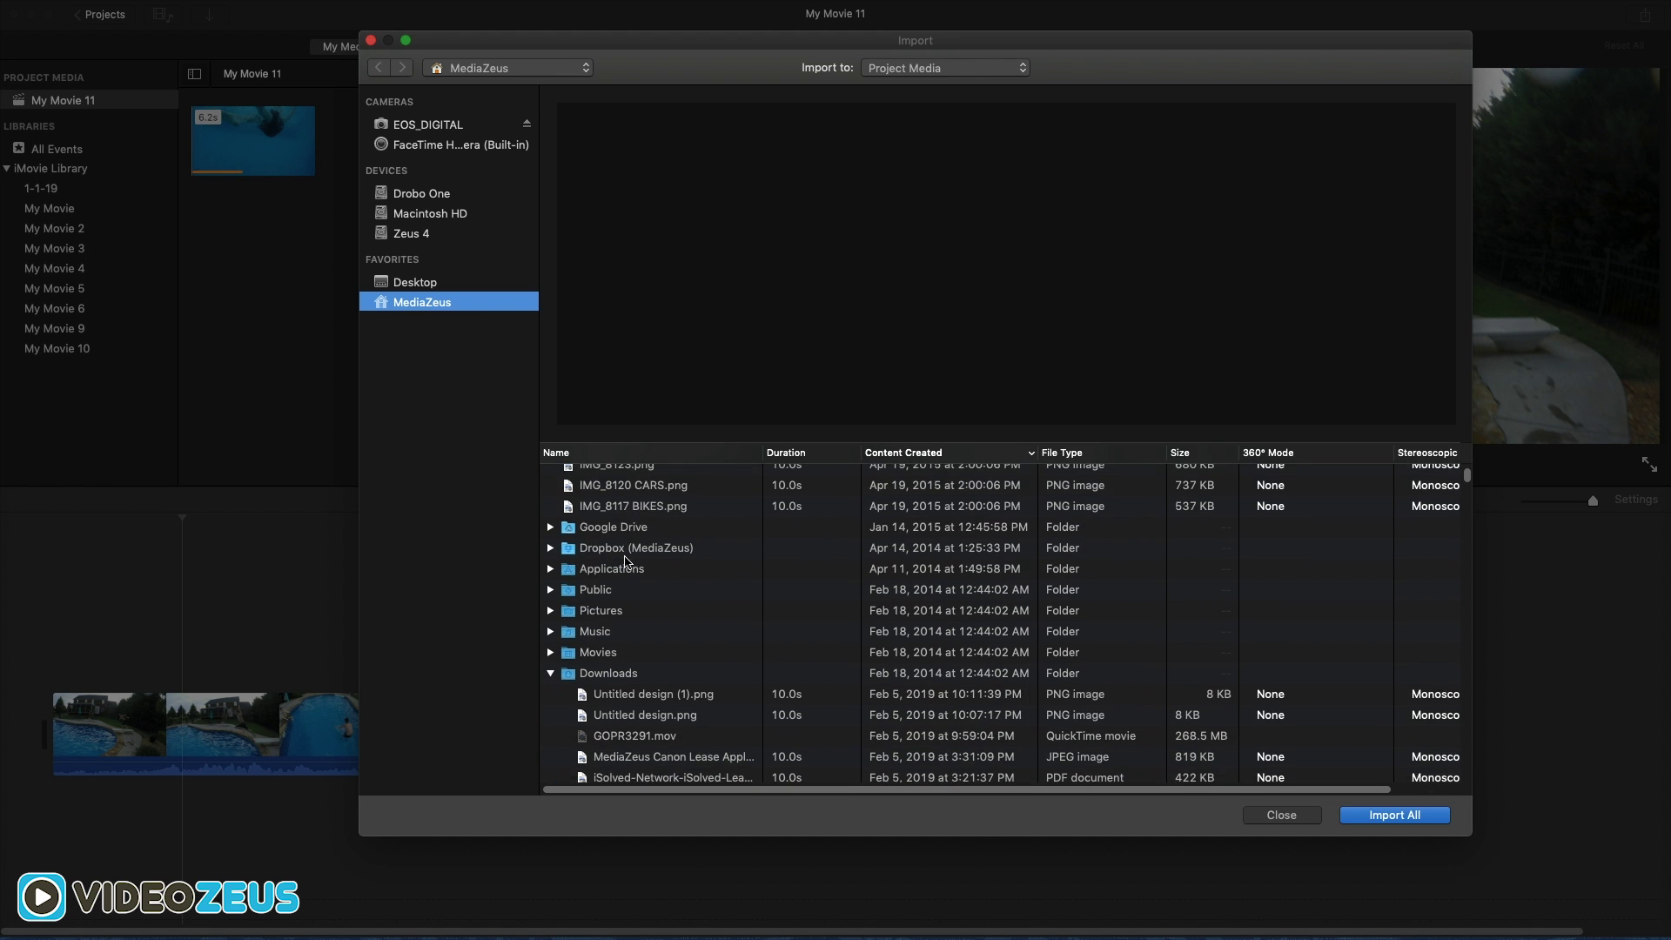
Import Untitled design (1).png and lay it above the pool clip, trimmed to 3.1 seconds
{"action": "left_click", "coordinate": [671, 696]}
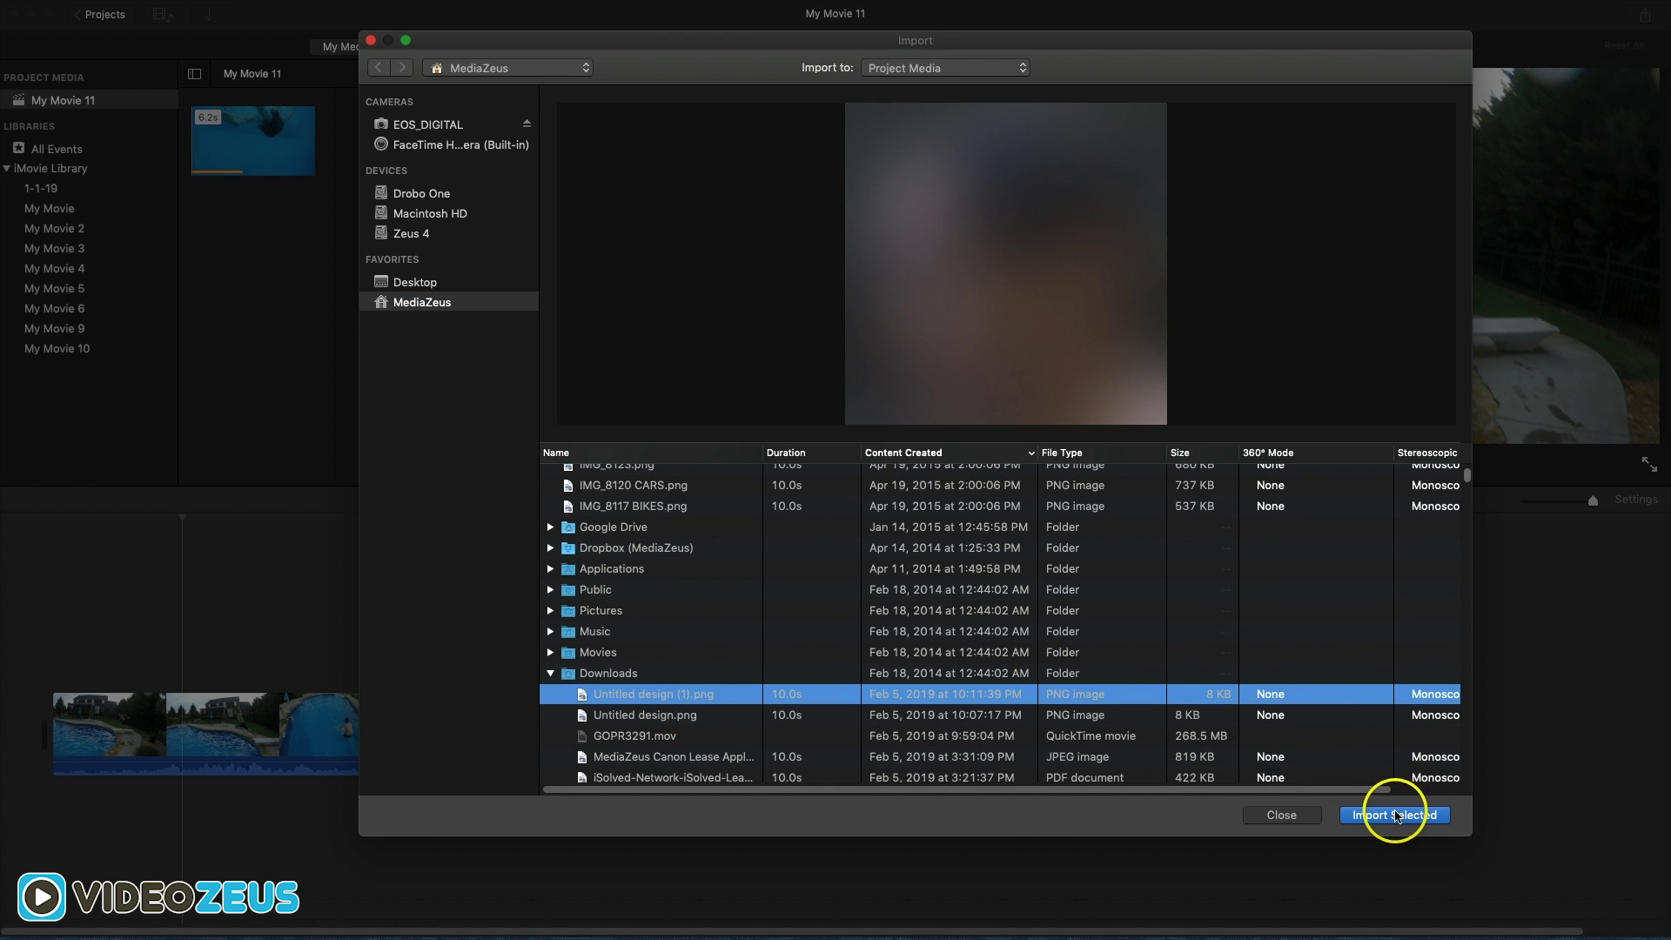
{"action": "left_click", "coordinate": [1393, 815]}
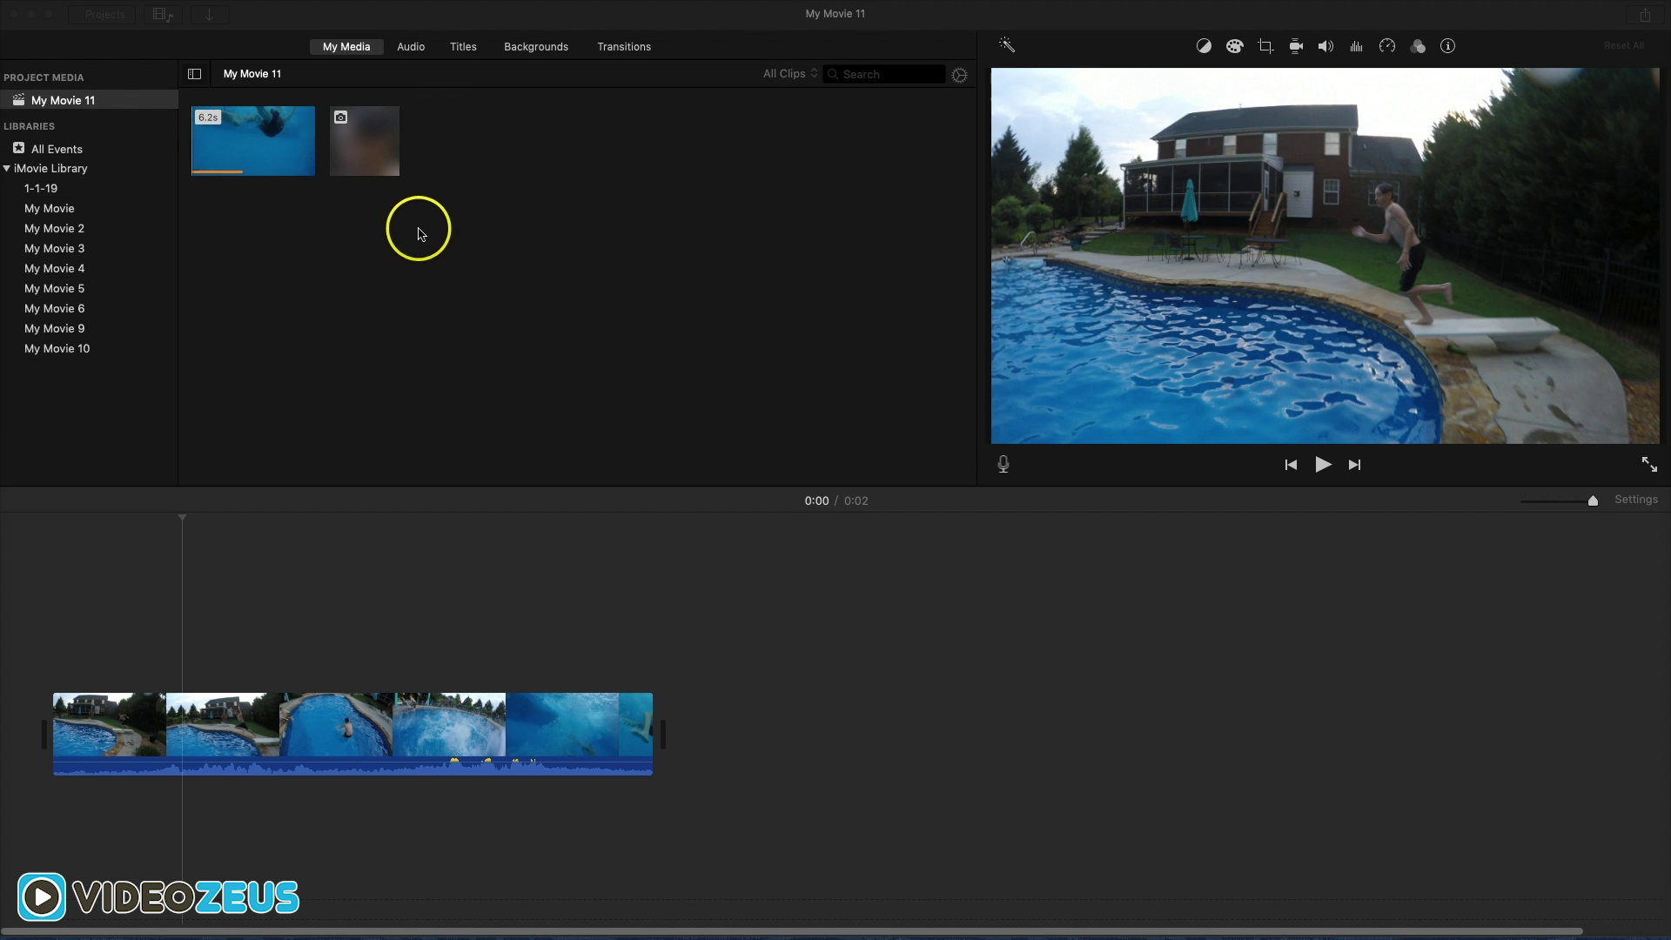
{"action": "left_click_drag", "start_coordinate": [381, 187], "coordinate": [71, 655]}
{"action": "left_click", "coordinate": [137, 639]}
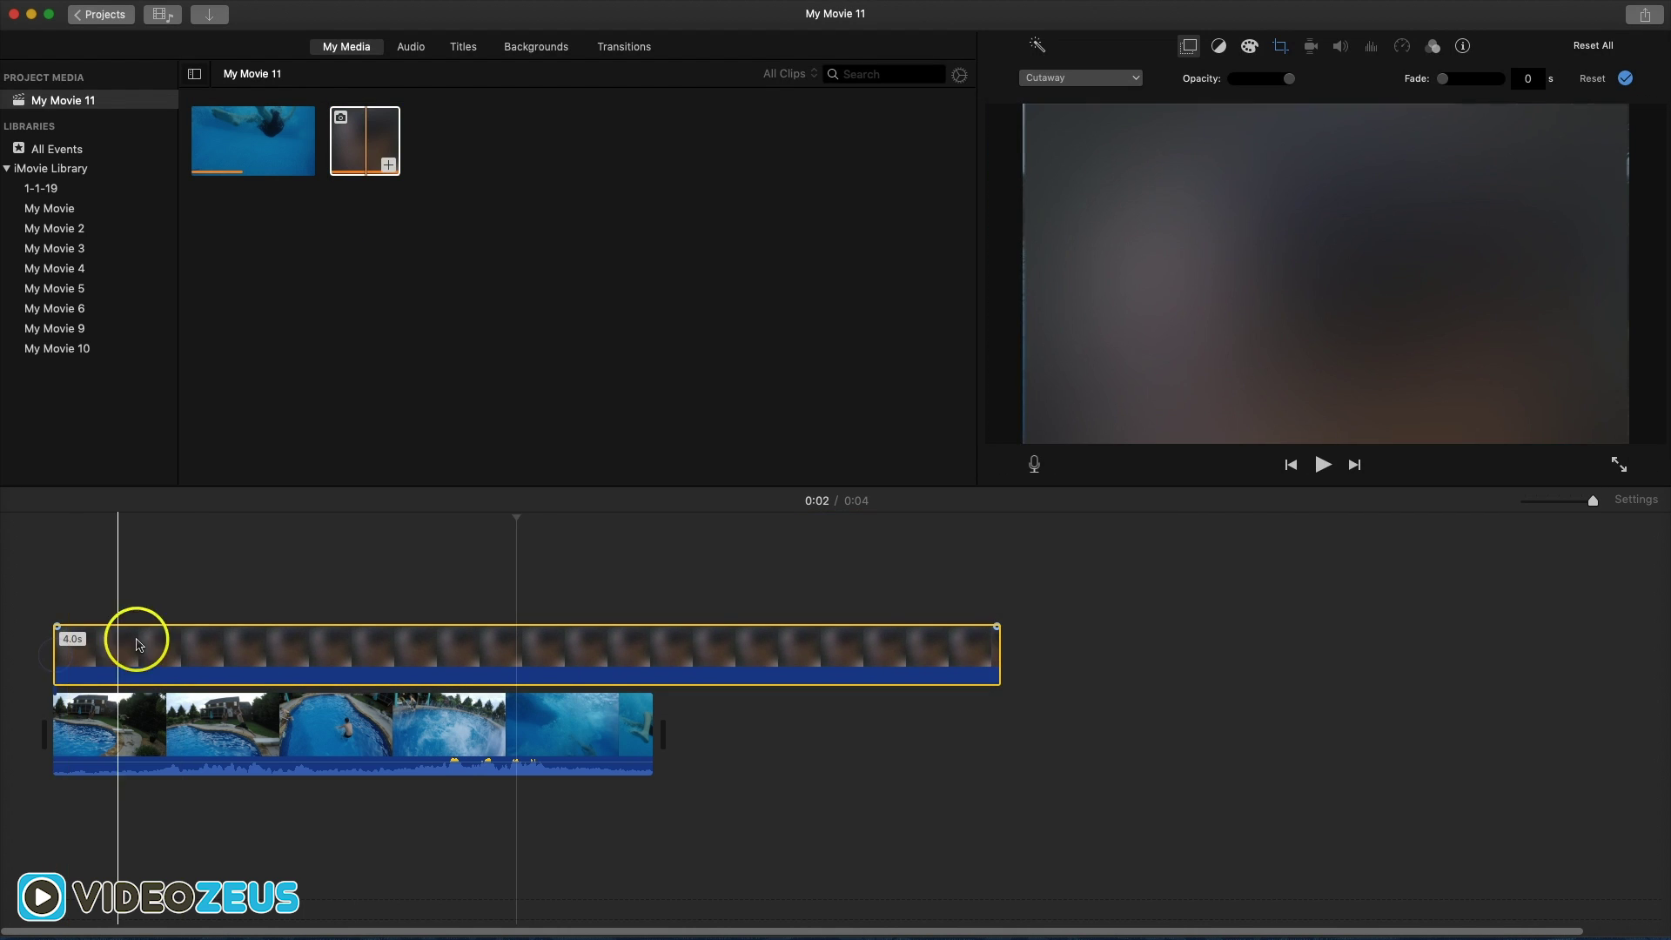
{"action": "left_click_drag", "start_coordinate": [996, 657], "coordinate": [656, 668]}
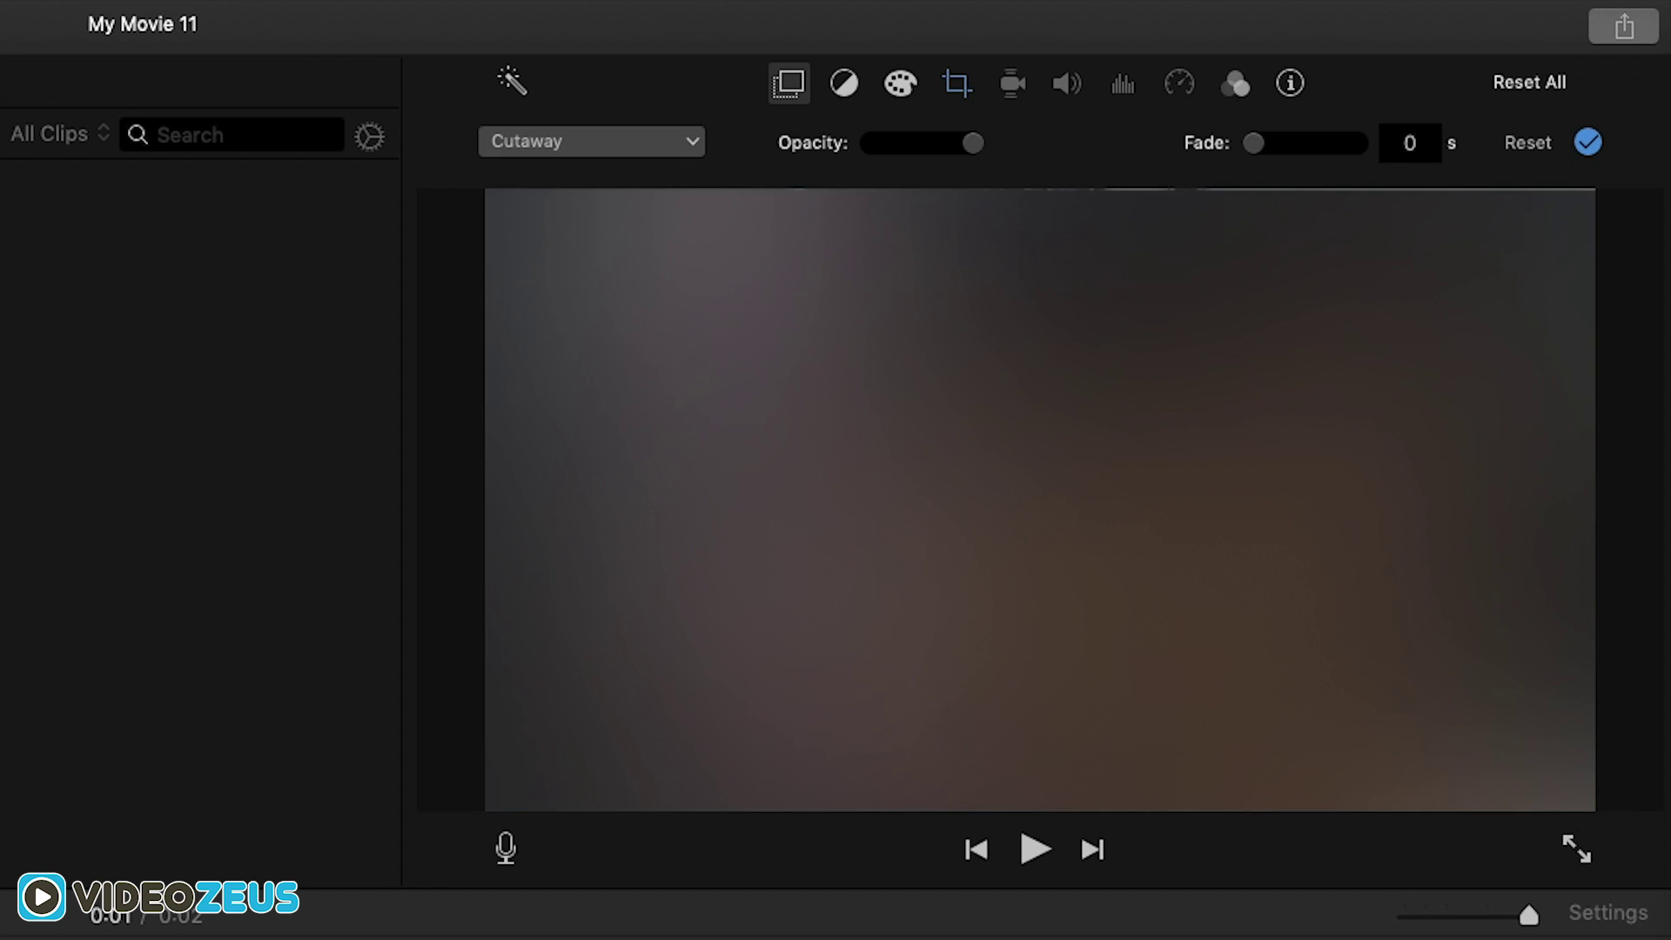
Change the overlay from Cutaway to Picture in Picture with a 0-second dissolve
{"action": "left_click", "coordinate": [791, 84]}
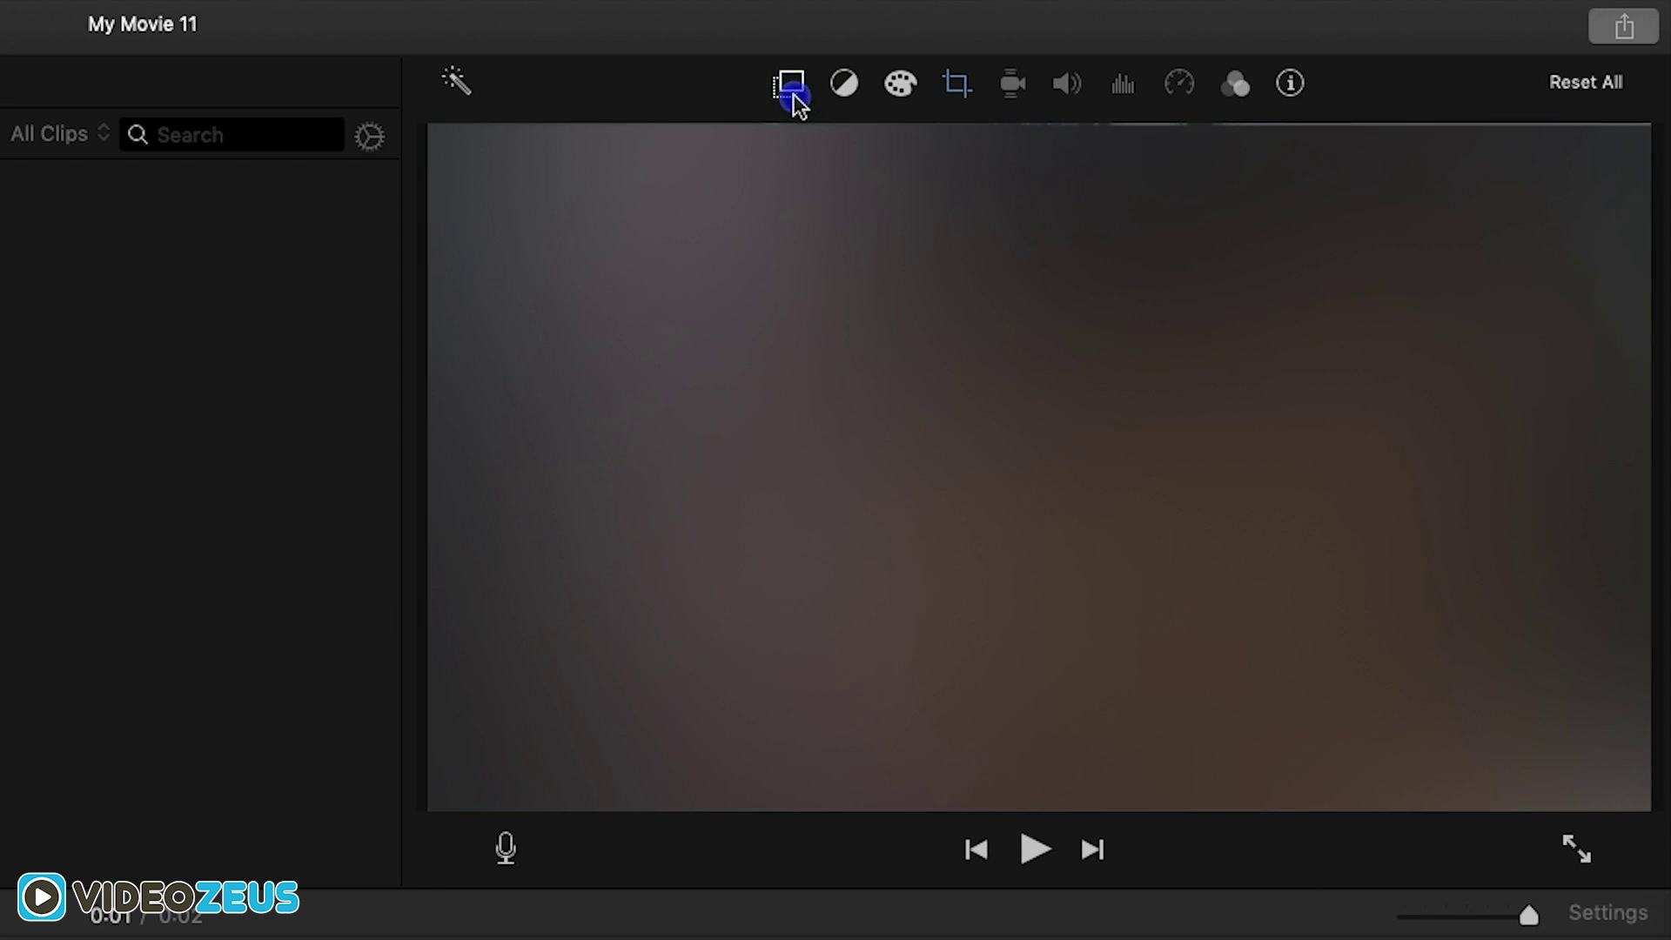
{"action": "left_click", "coordinate": [790, 85]}
{"action": "left_click", "coordinate": [633, 156]}
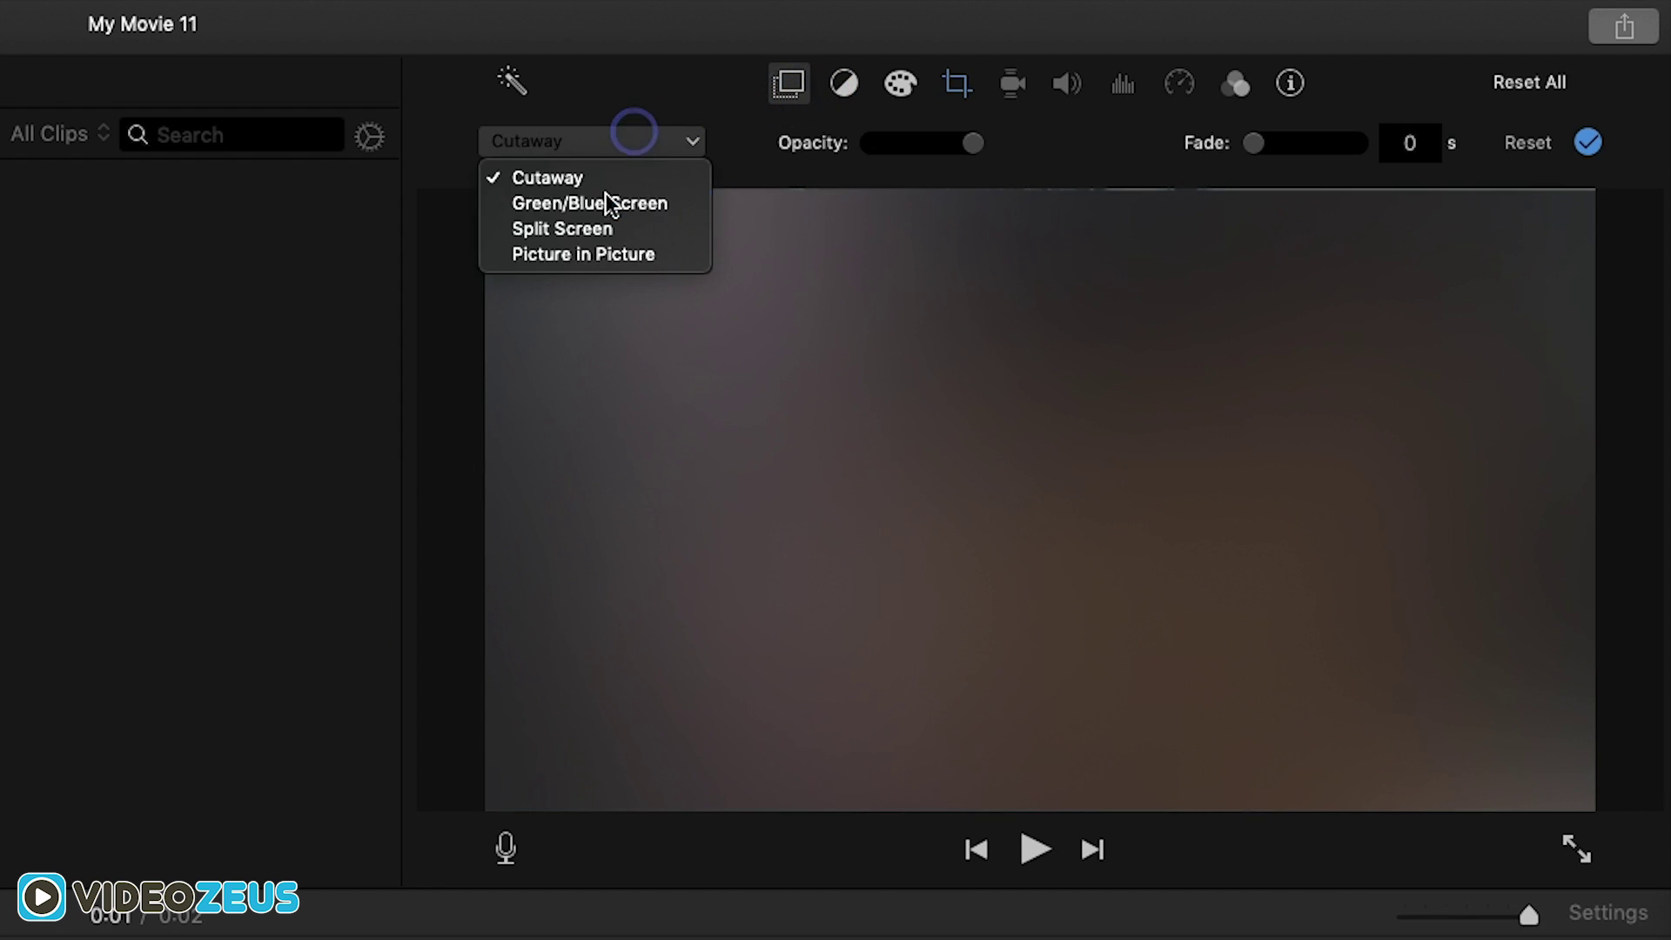
{"action": "left_click", "coordinate": [597, 258]}
{"action": "left_click", "coordinate": [905, 147]}
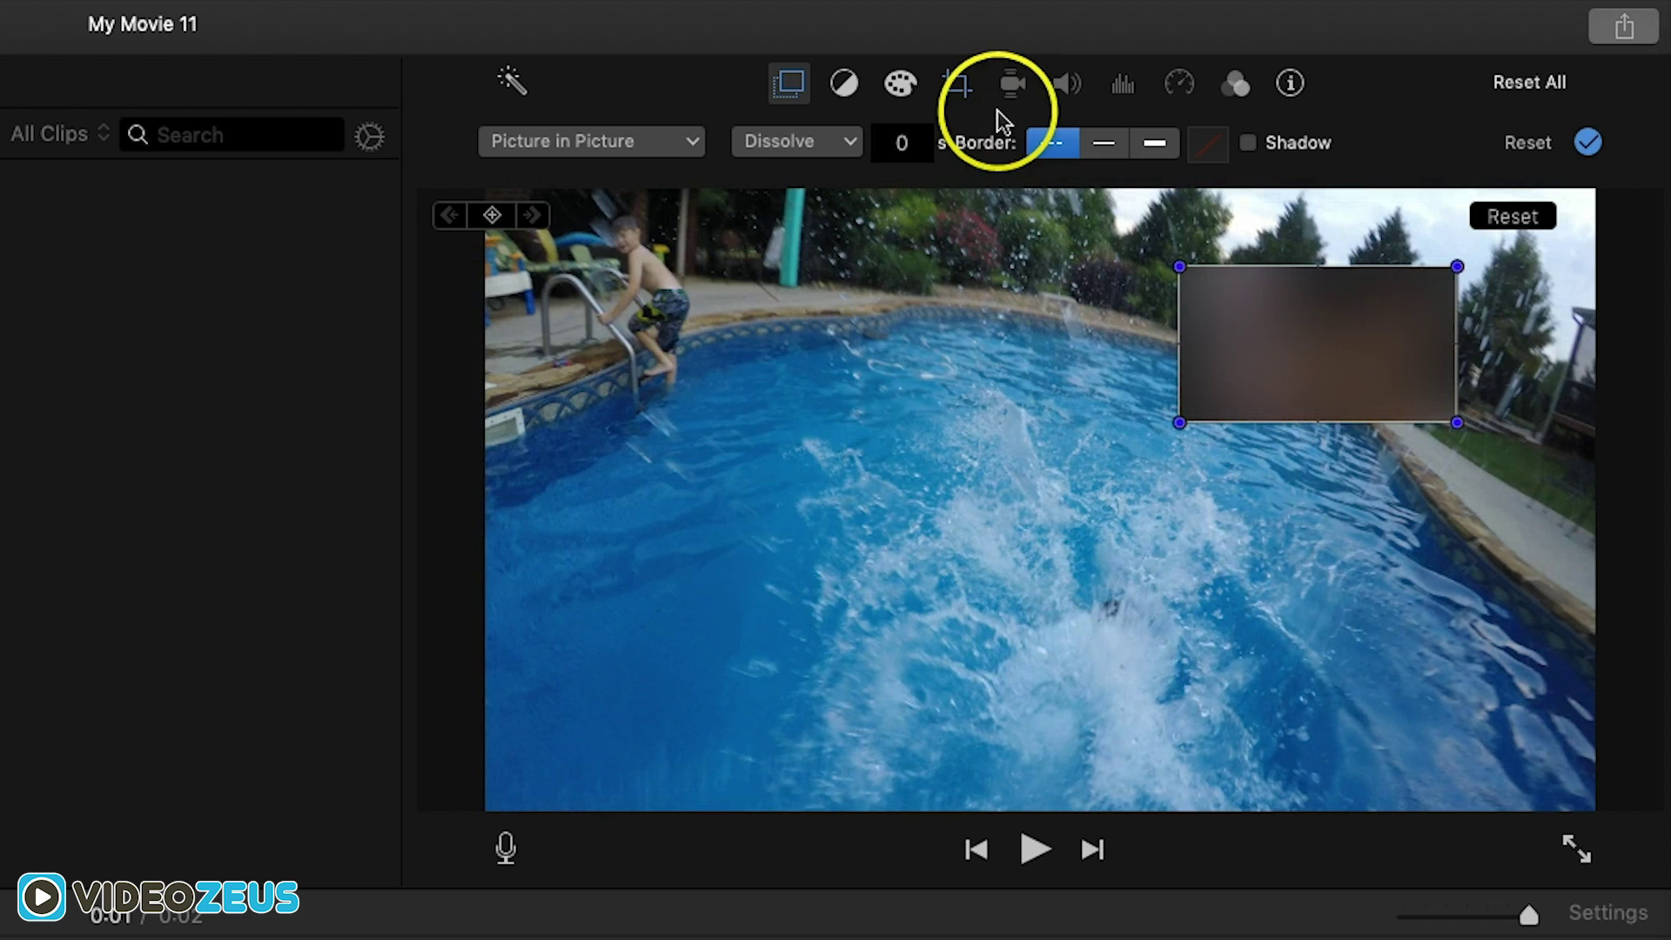
Set the overlay's crop style to Fit so the whole blur image shows
{"action": "left_click", "coordinate": [958, 84]}
{"action": "left_click", "coordinate": [568, 148]}
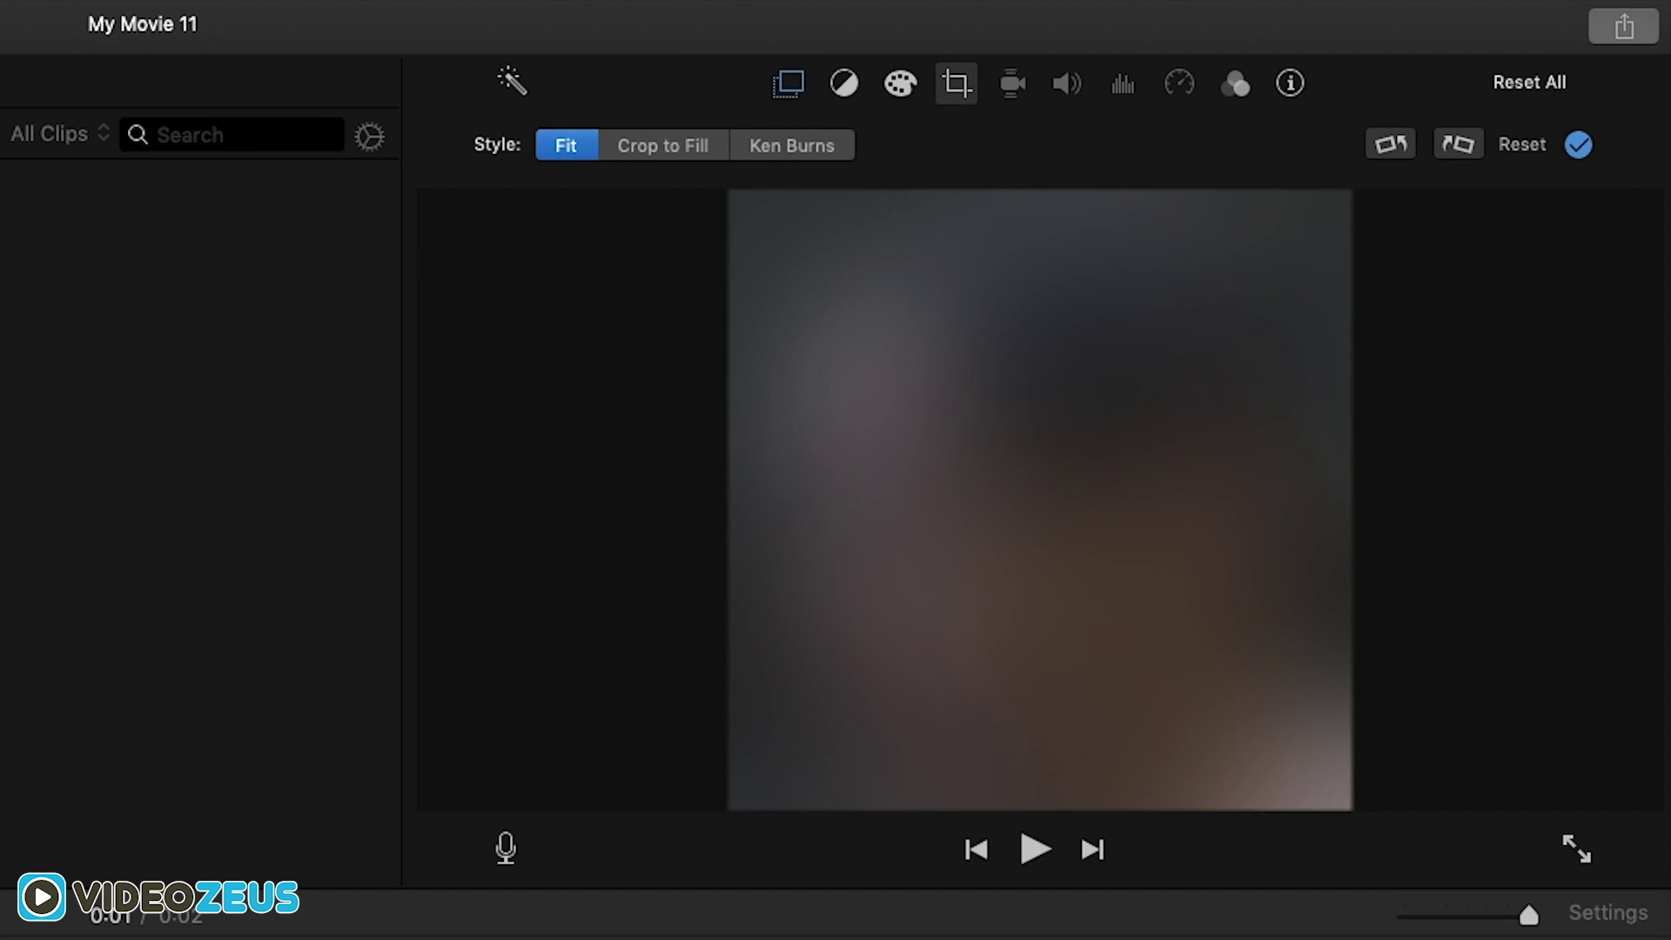
{"action": "left_click", "coordinate": [799, 91]}
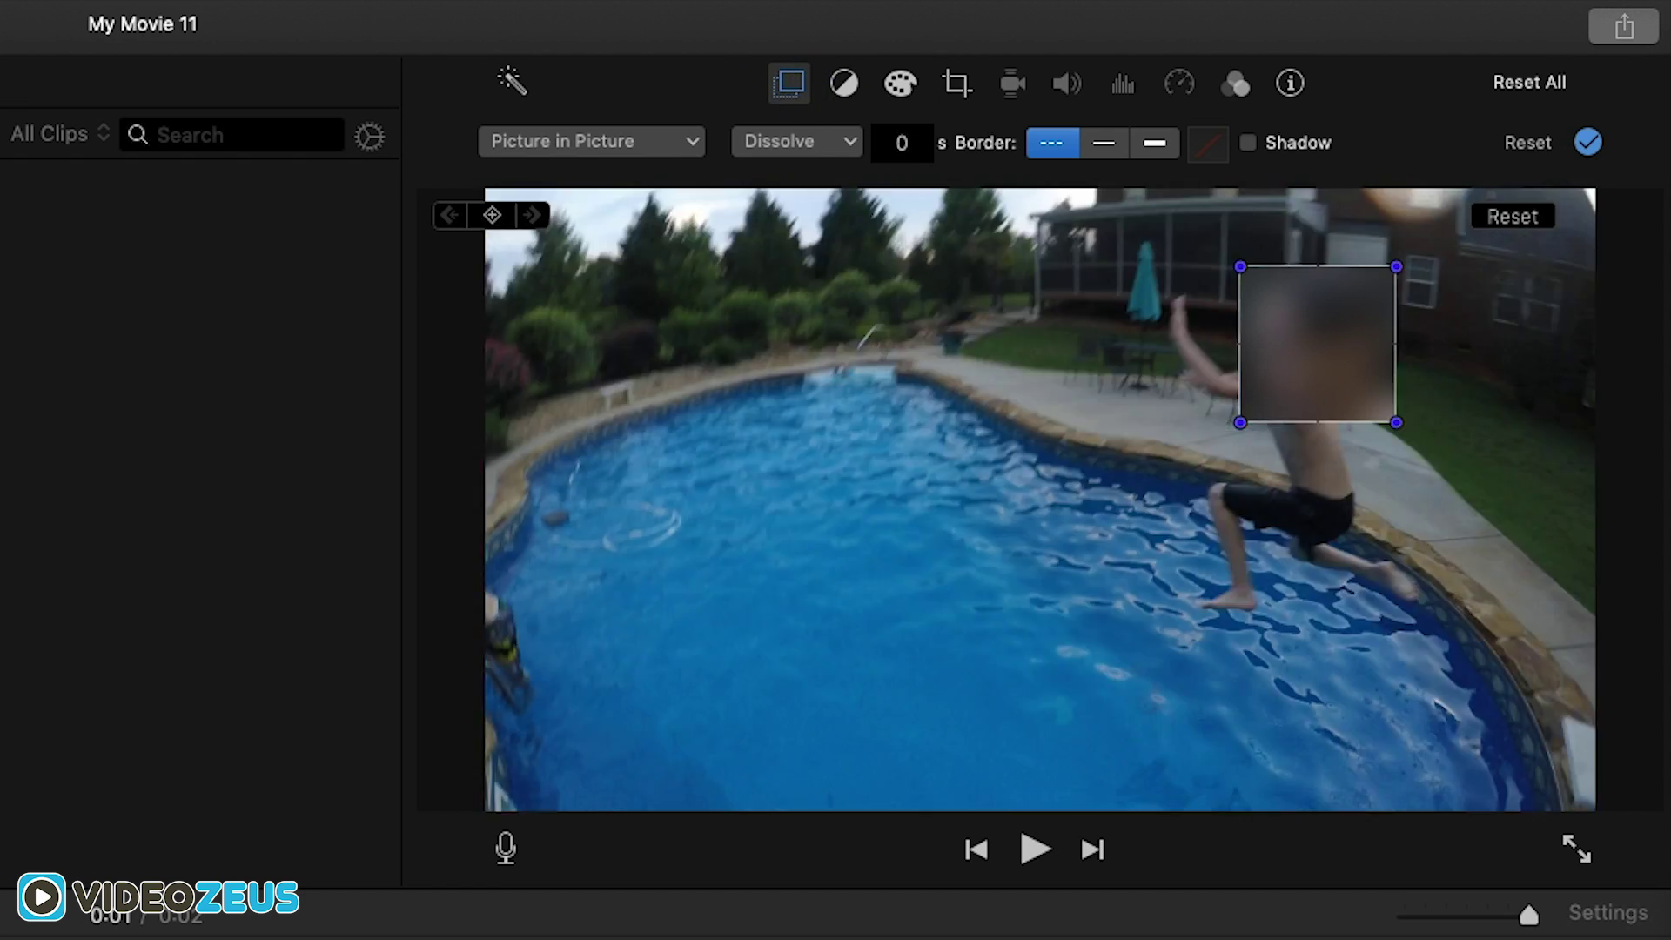
Move the playhead to the movie's start and drag the overlay clip's left edge
{"action": "left_click", "coordinate": [52, 595]}
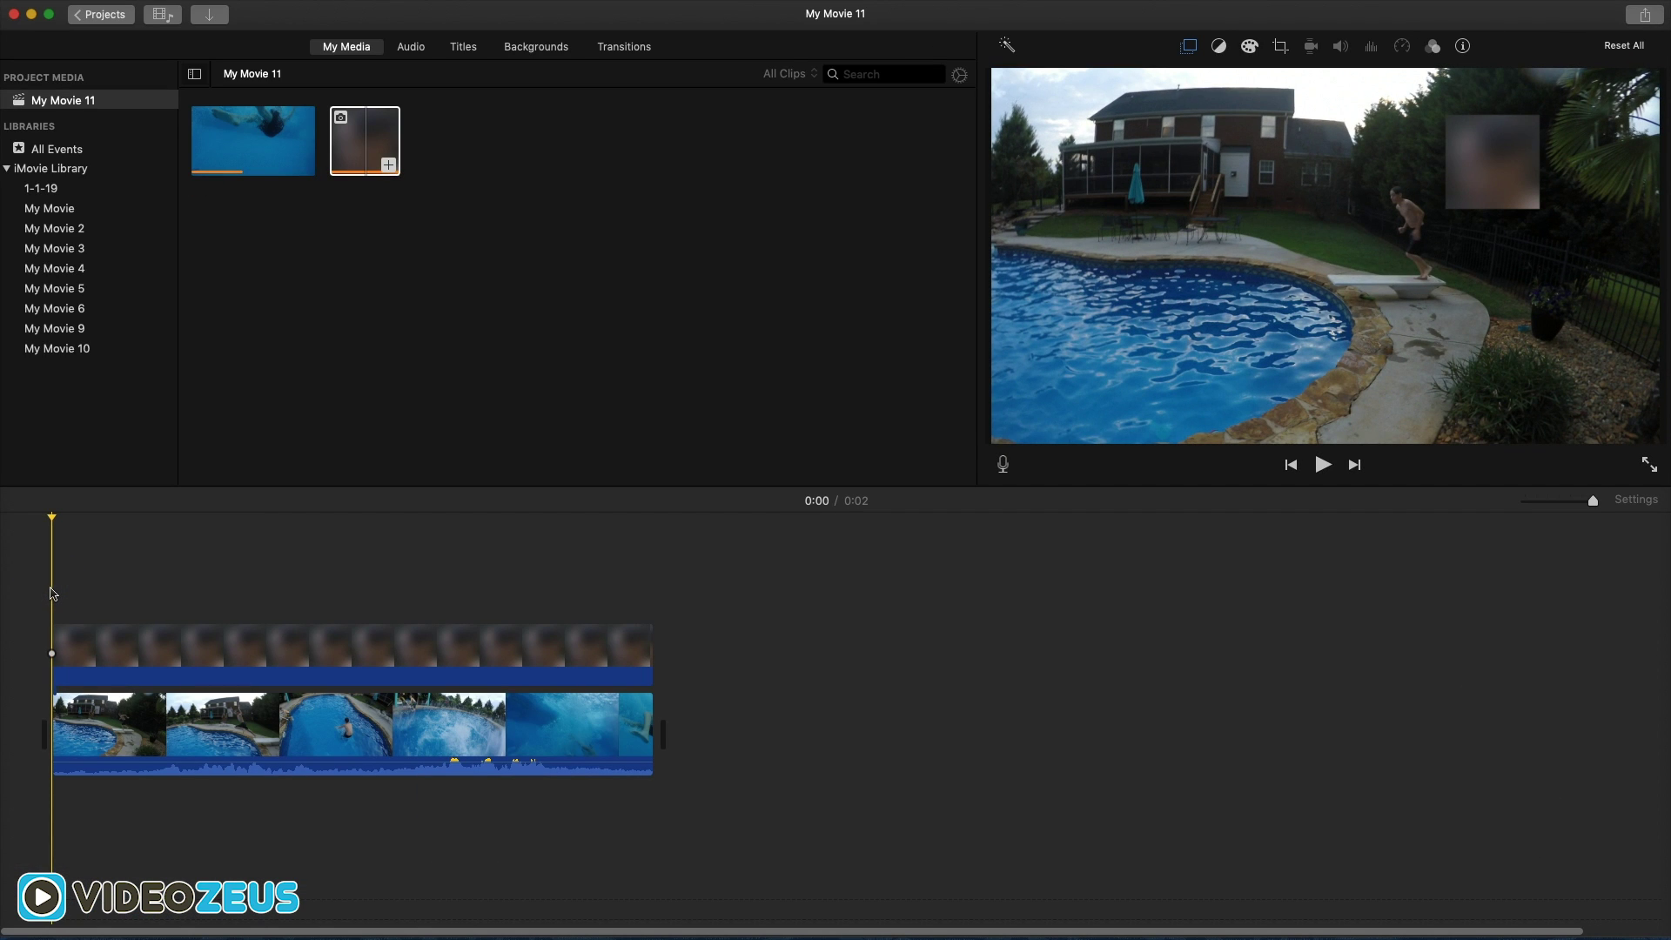
{"action": "left_click", "coordinate": [81, 641]}
{"action": "left_click", "coordinate": [54, 644]}
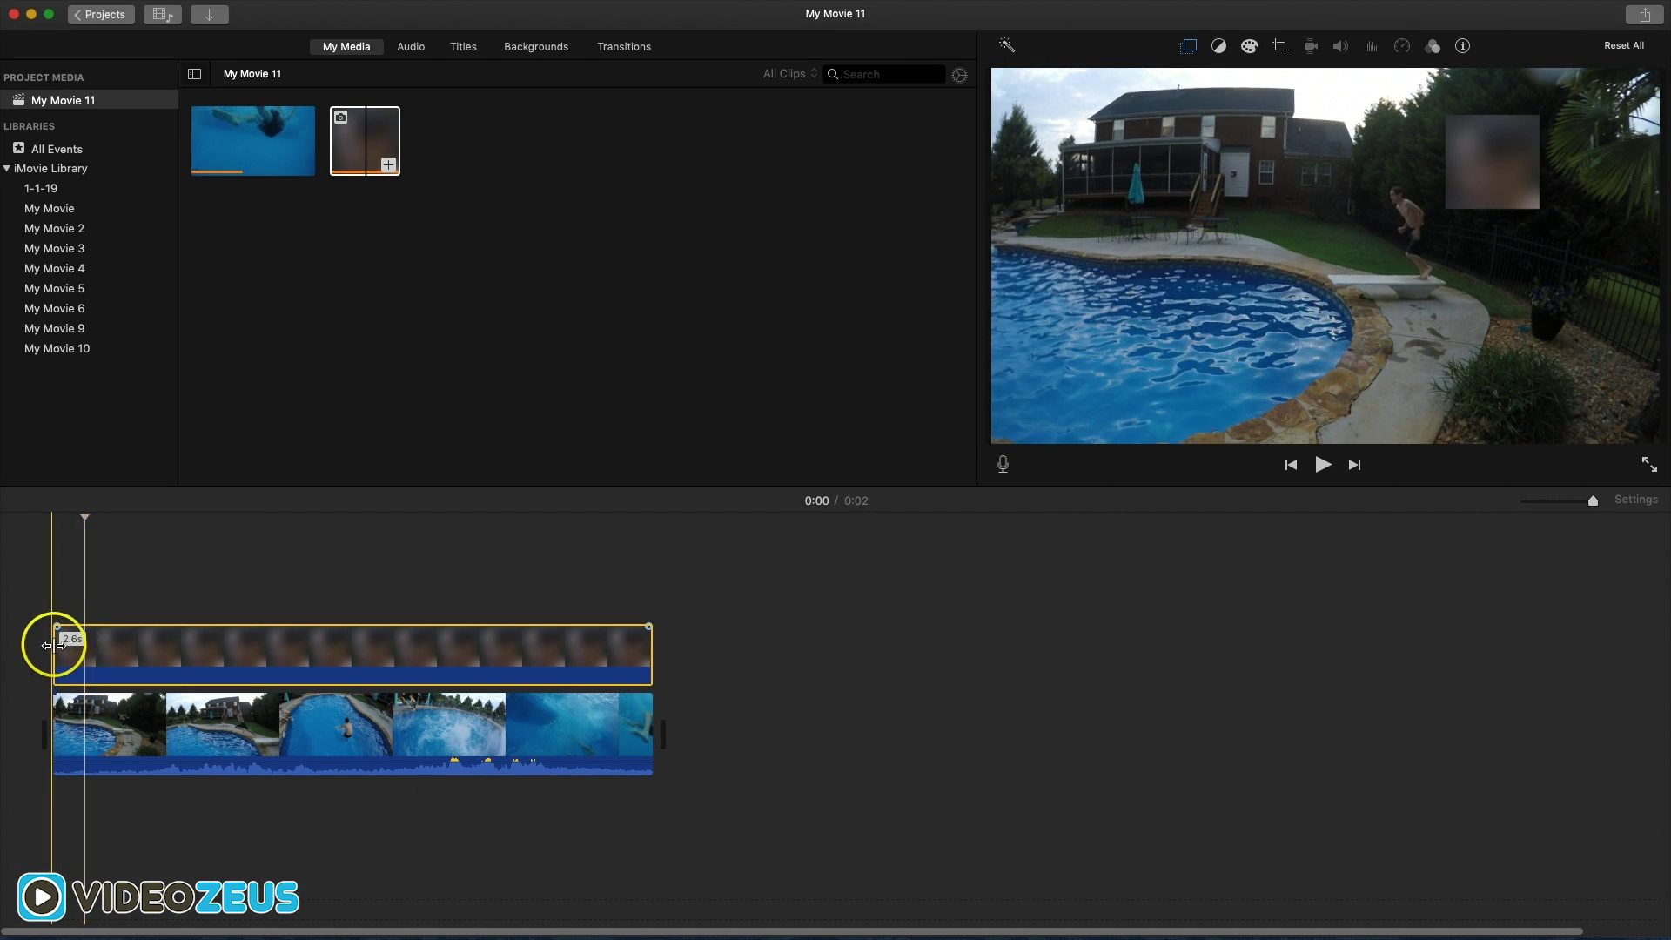
{"action": "left_click_drag", "start_coordinate": [54, 645], "coordinate": [51, 641]}
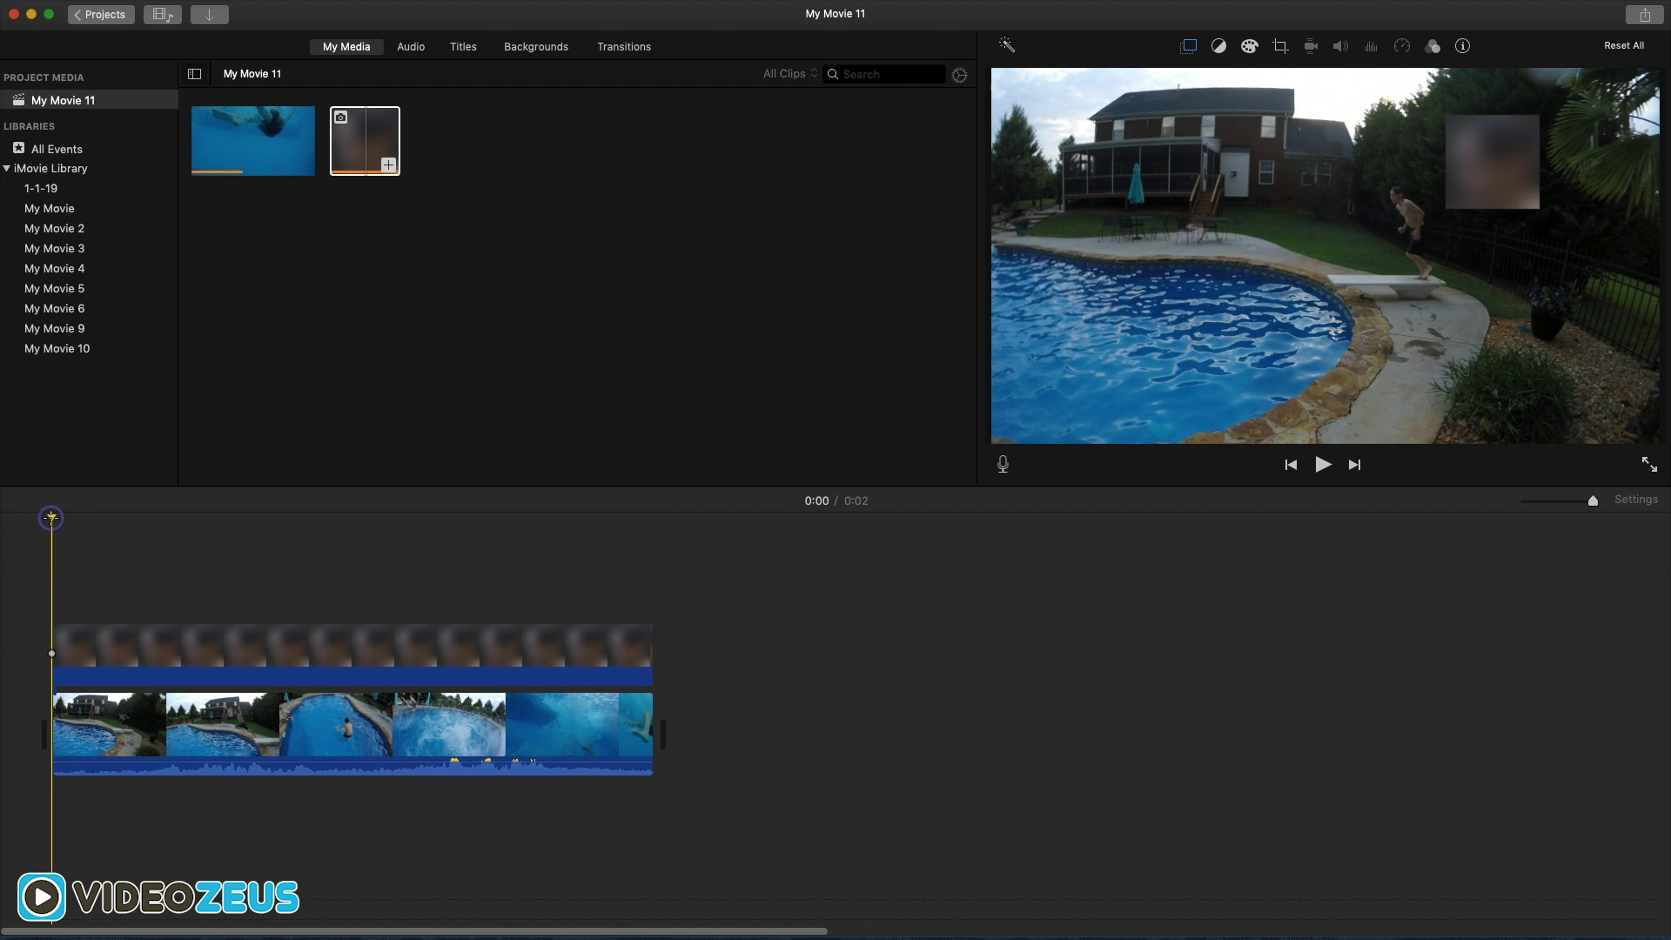
Extend the overlay's left edge to the pool clip's start, making it 2.6 seconds
{"action": "left_click", "coordinate": [73, 639]}
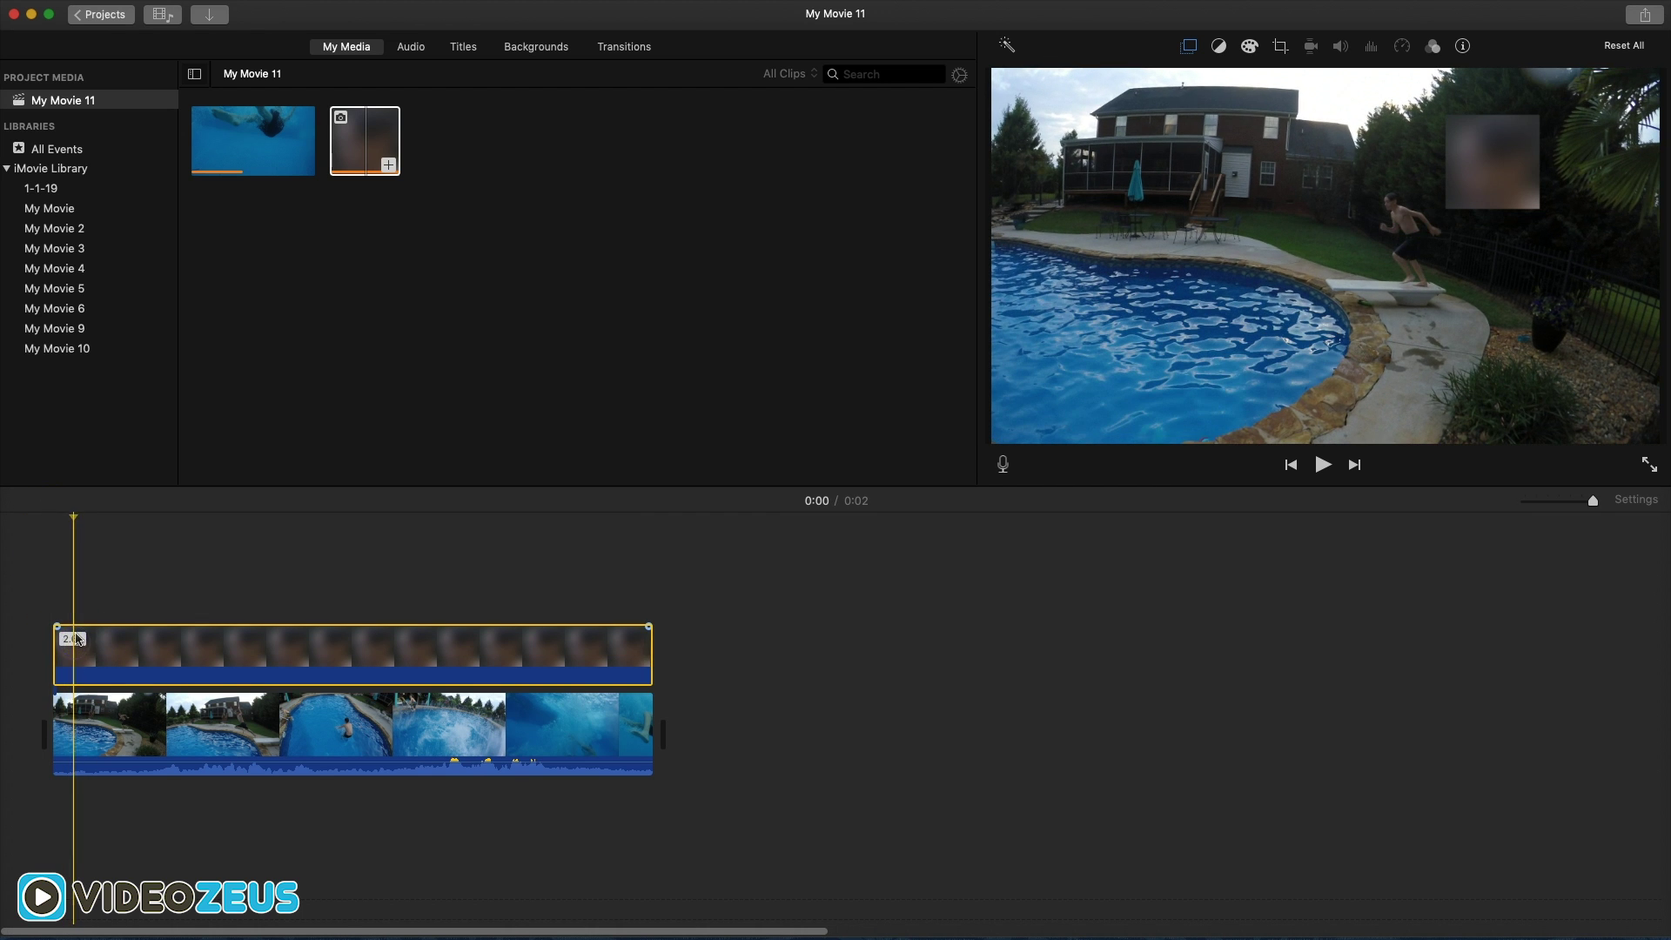
{"action": "left_click", "coordinate": [69, 640]}
{"action": "left_click_drag", "start_coordinate": [67, 640], "coordinate": [53, 635]}
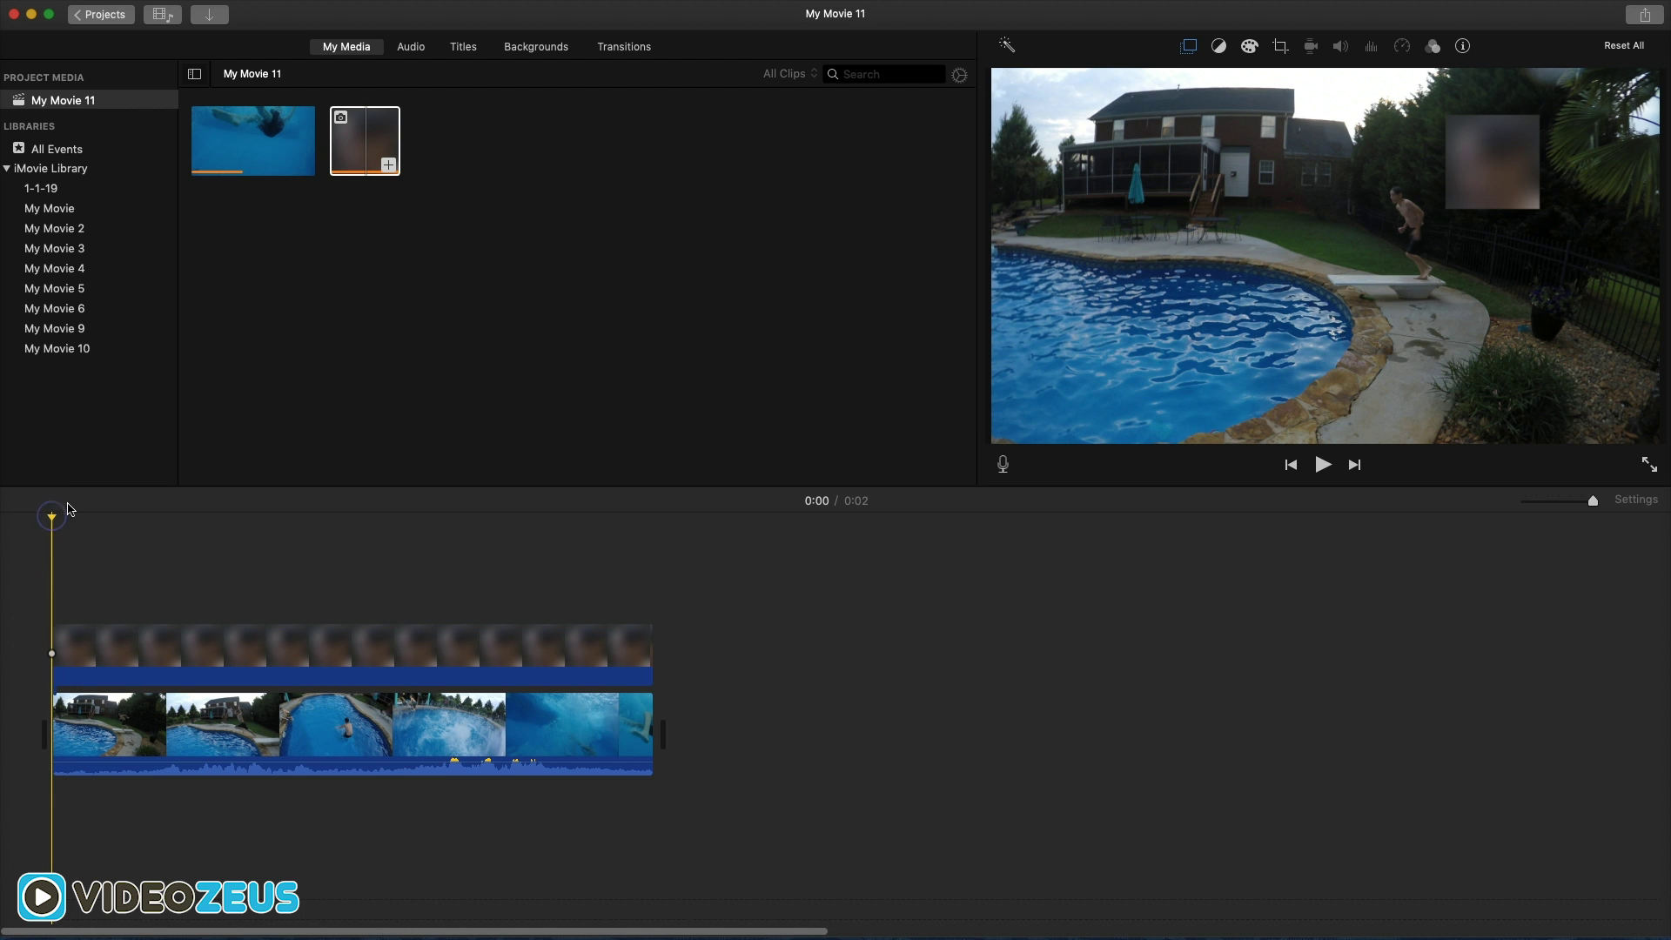
{"action": "left_click_drag", "start_coordinate": [131, 567], "coordinate": [67, 664]}
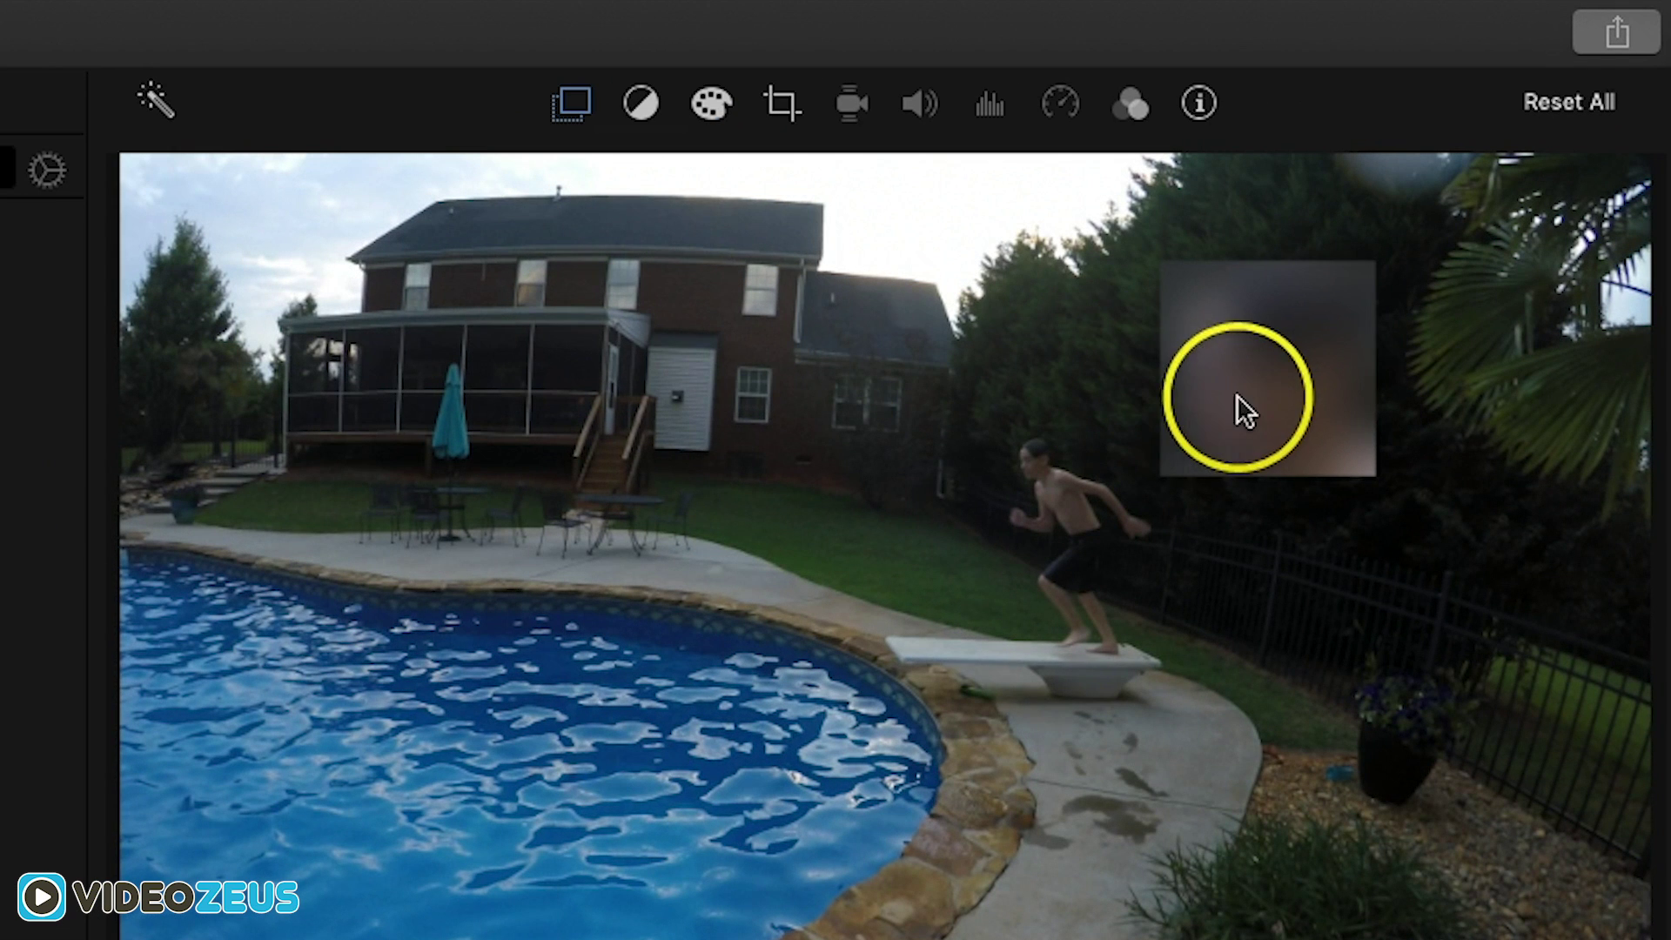
{"action": "left_click", "coordinate": [1235, 407]}
Shrink the picture-in-picture blur square to a small box over the diver's face
{"action": "left_click", "coordinate": [560, 101]}
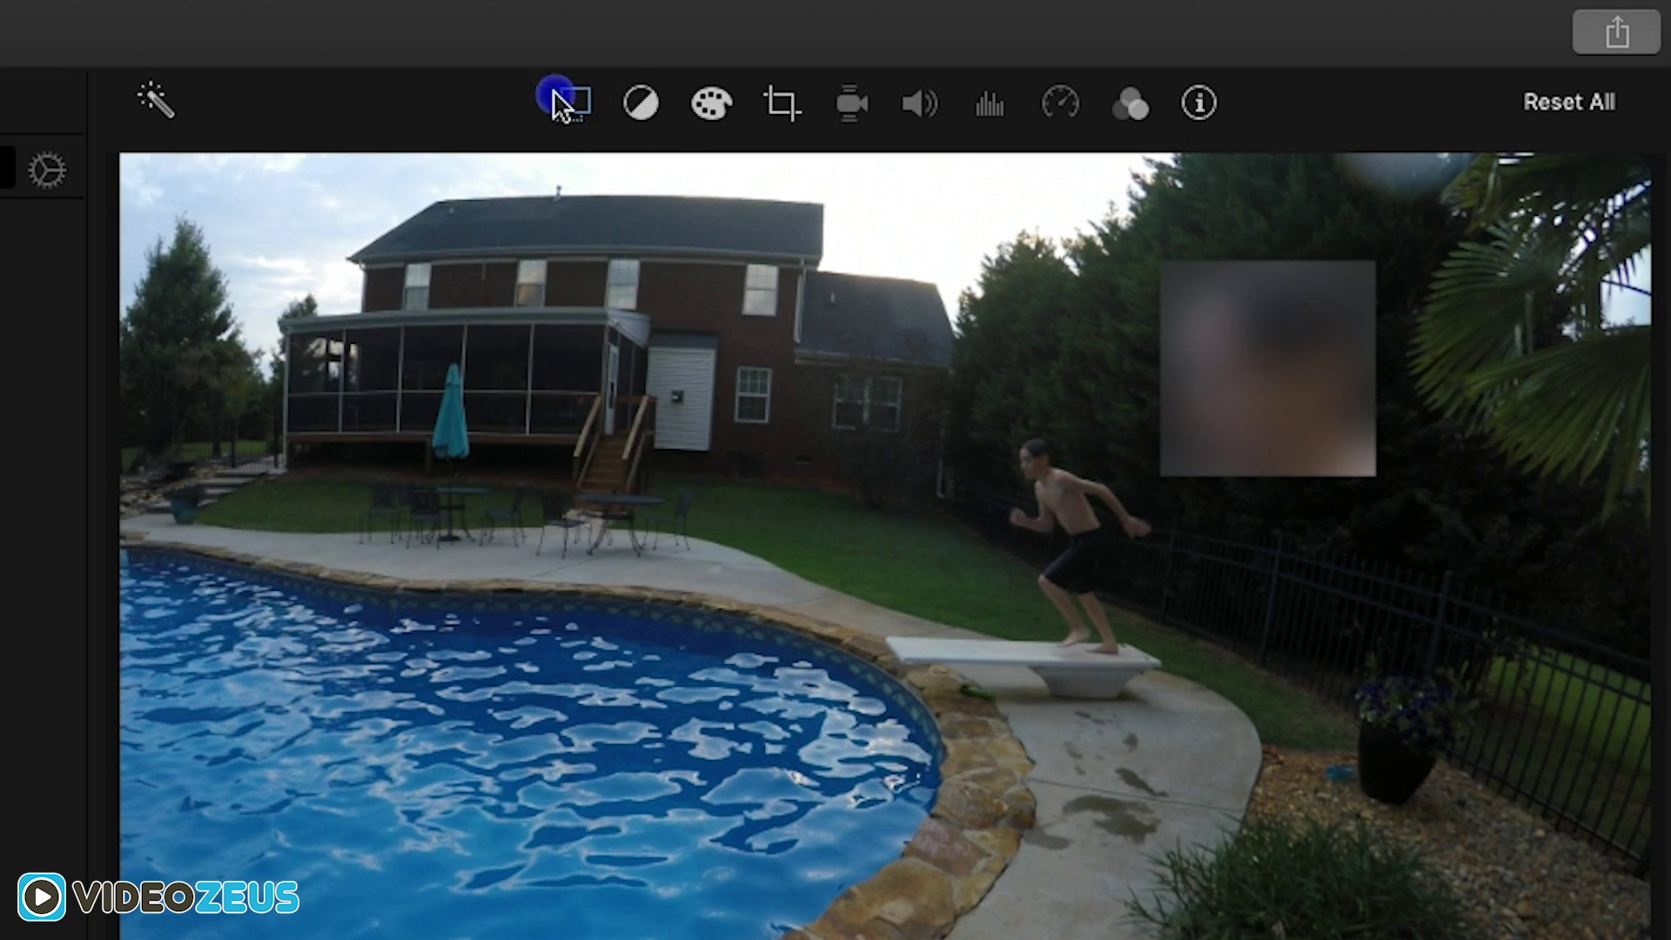
{"action": "left_click_drag", "start_coordinate": [1261, 421], "coordinate": [1059, 472]}
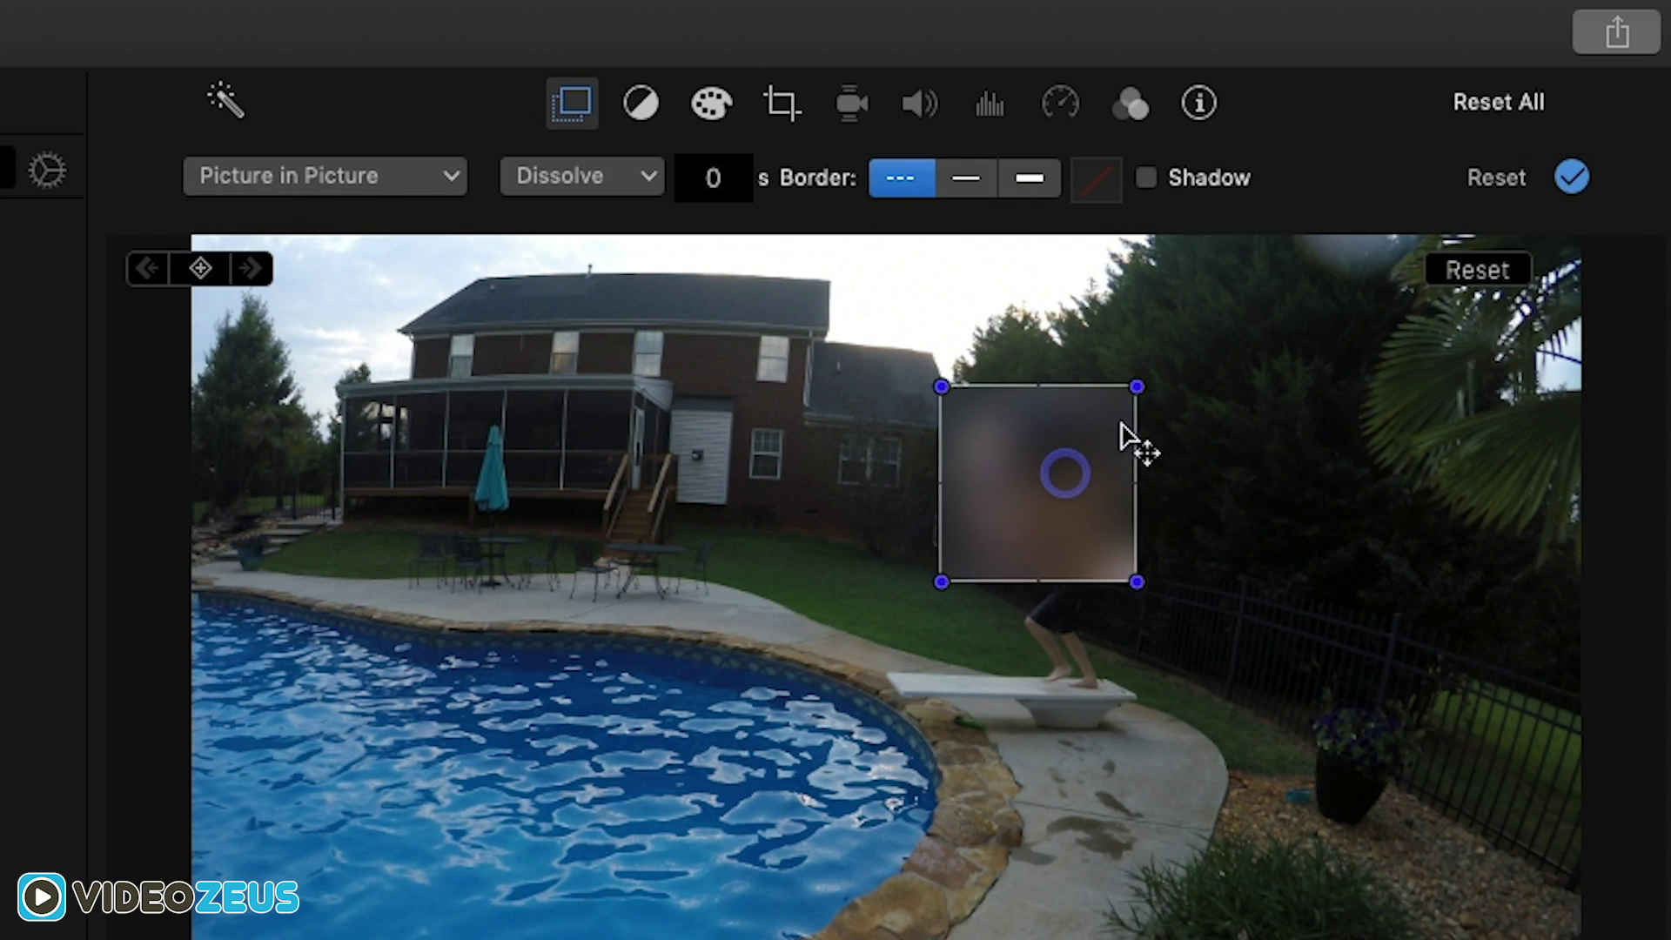
{"action": "left_click_drag", "start_coordinate": [1126, 395], "coordinate": [1023, 515]}
{"action": "left_click", "coordinate": [936, 694]}
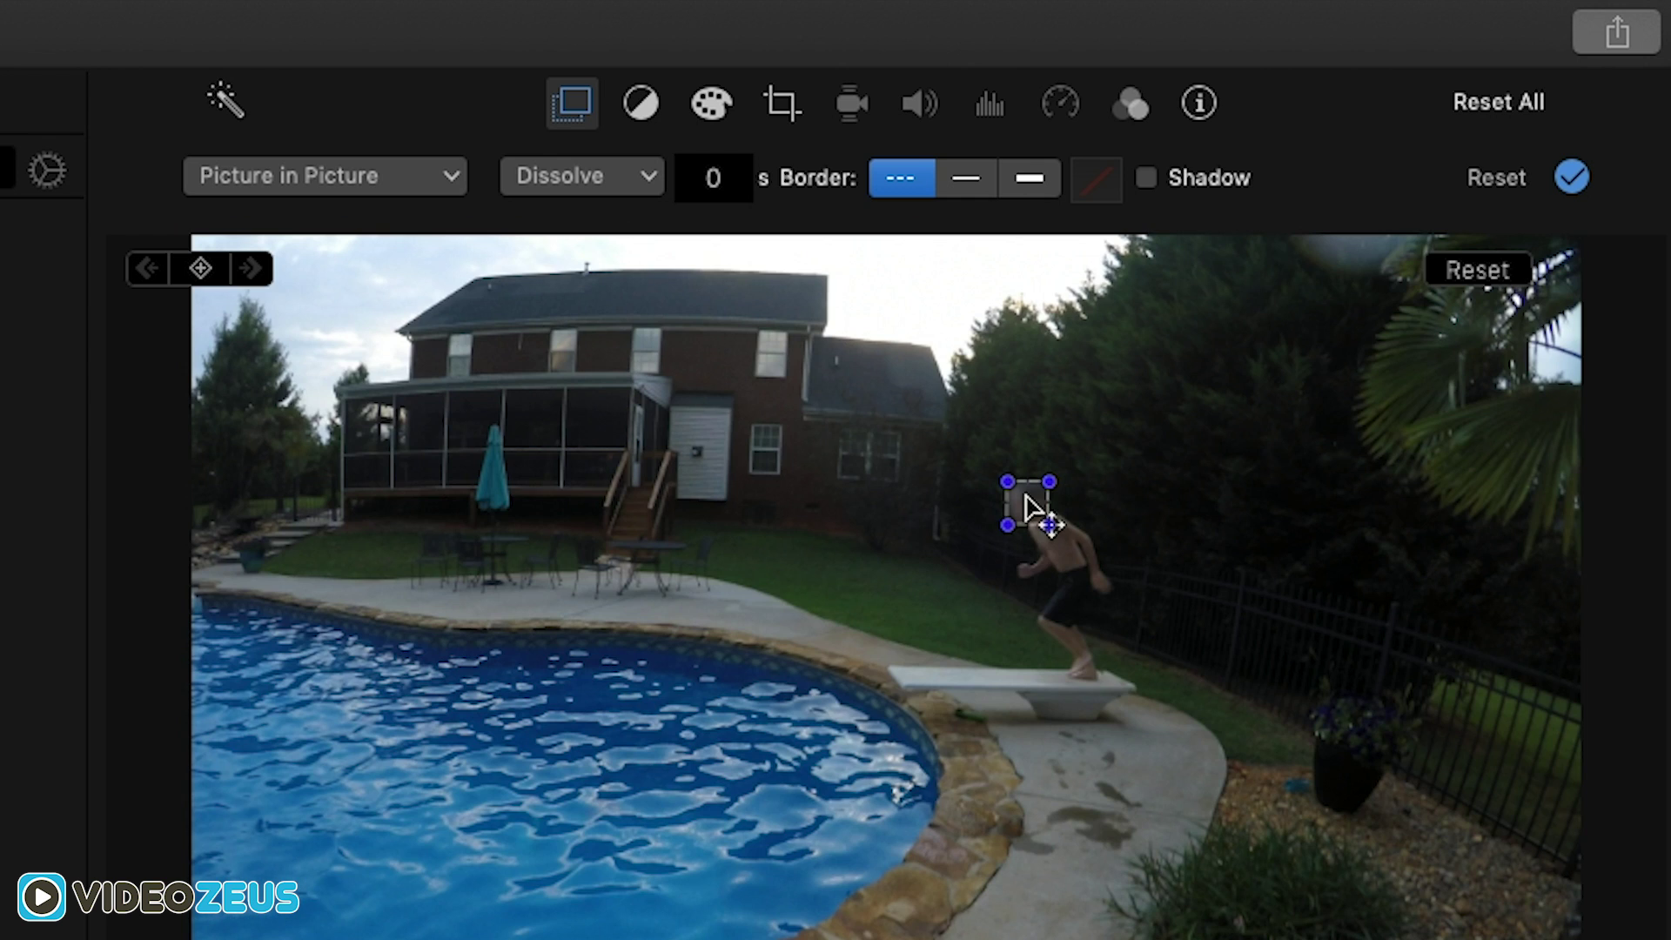
{"action": "left_click_drag", "start_coordinate": [1033, 509], "coordinate": [654, 493]}
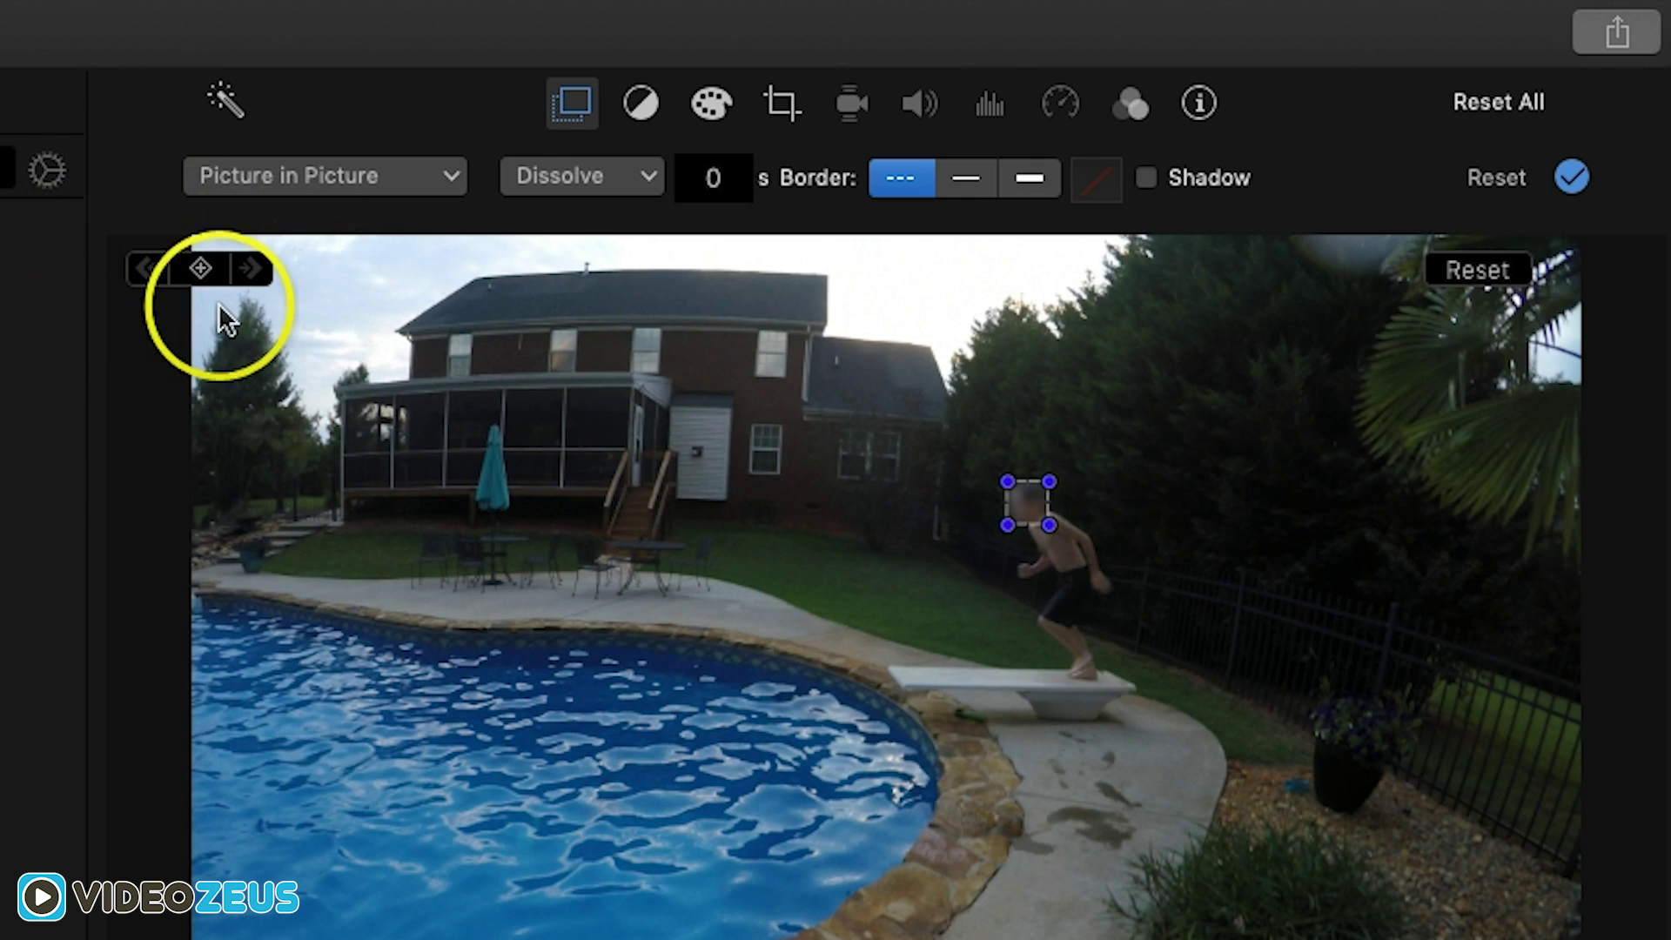
{"action": "left_click", "coordinate": [201, 270]}
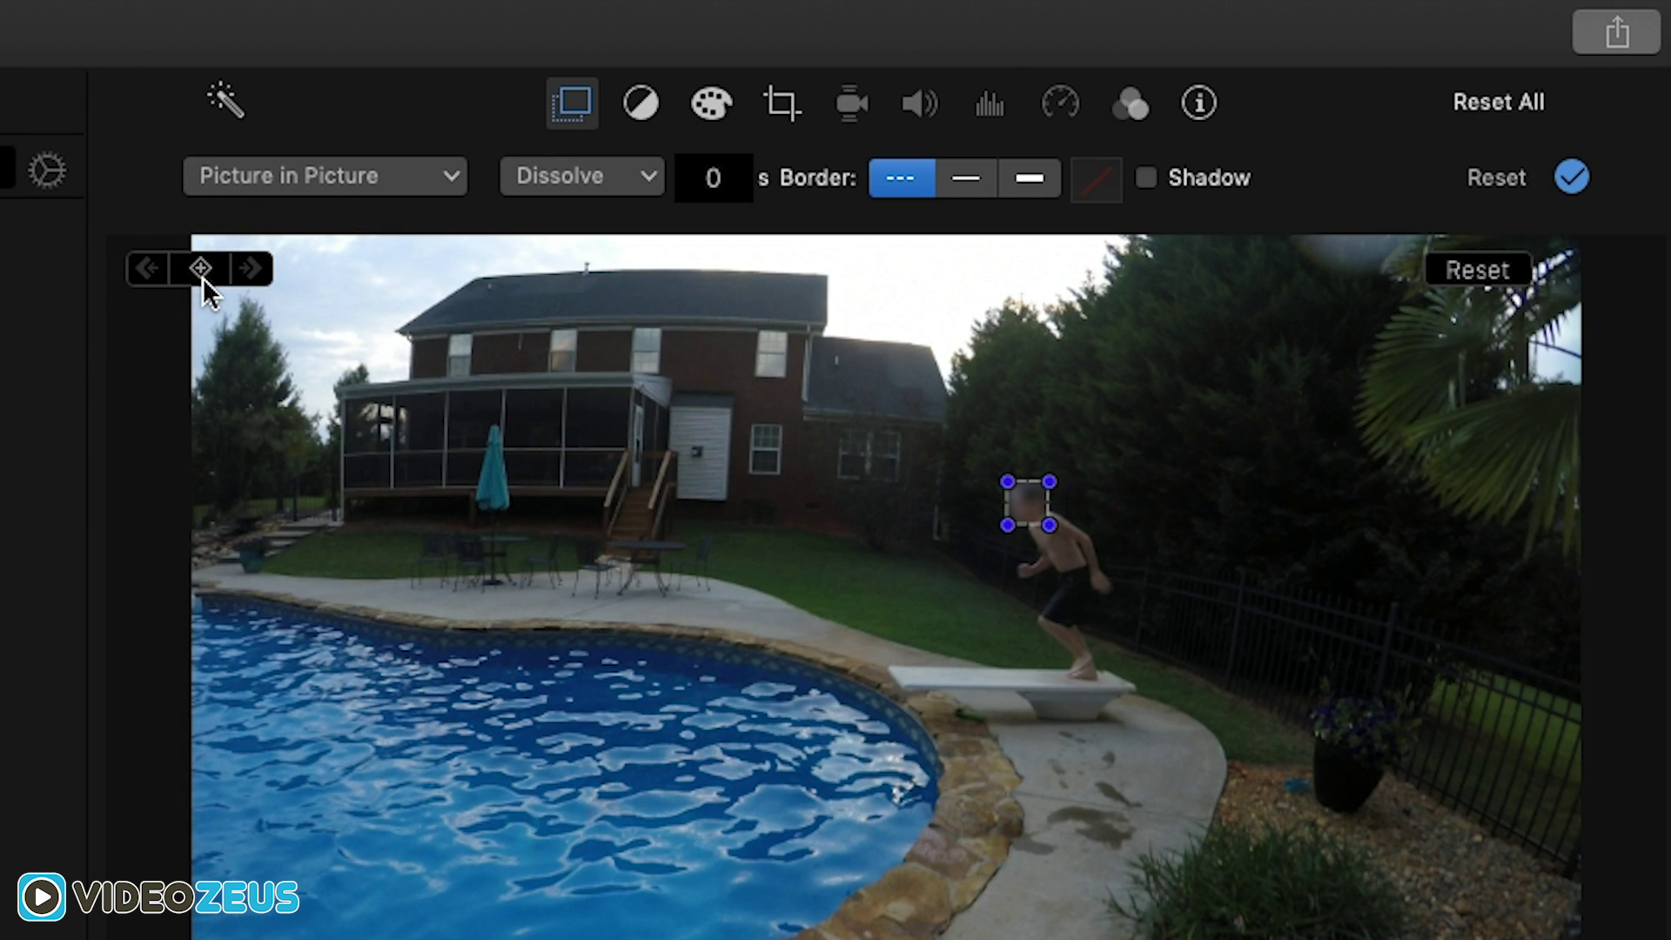
Add a keyframe and reposition the blur box onto the diver's face frame by frame during the run-up
{"action": "left_click", "coordinate": [201, 270]}
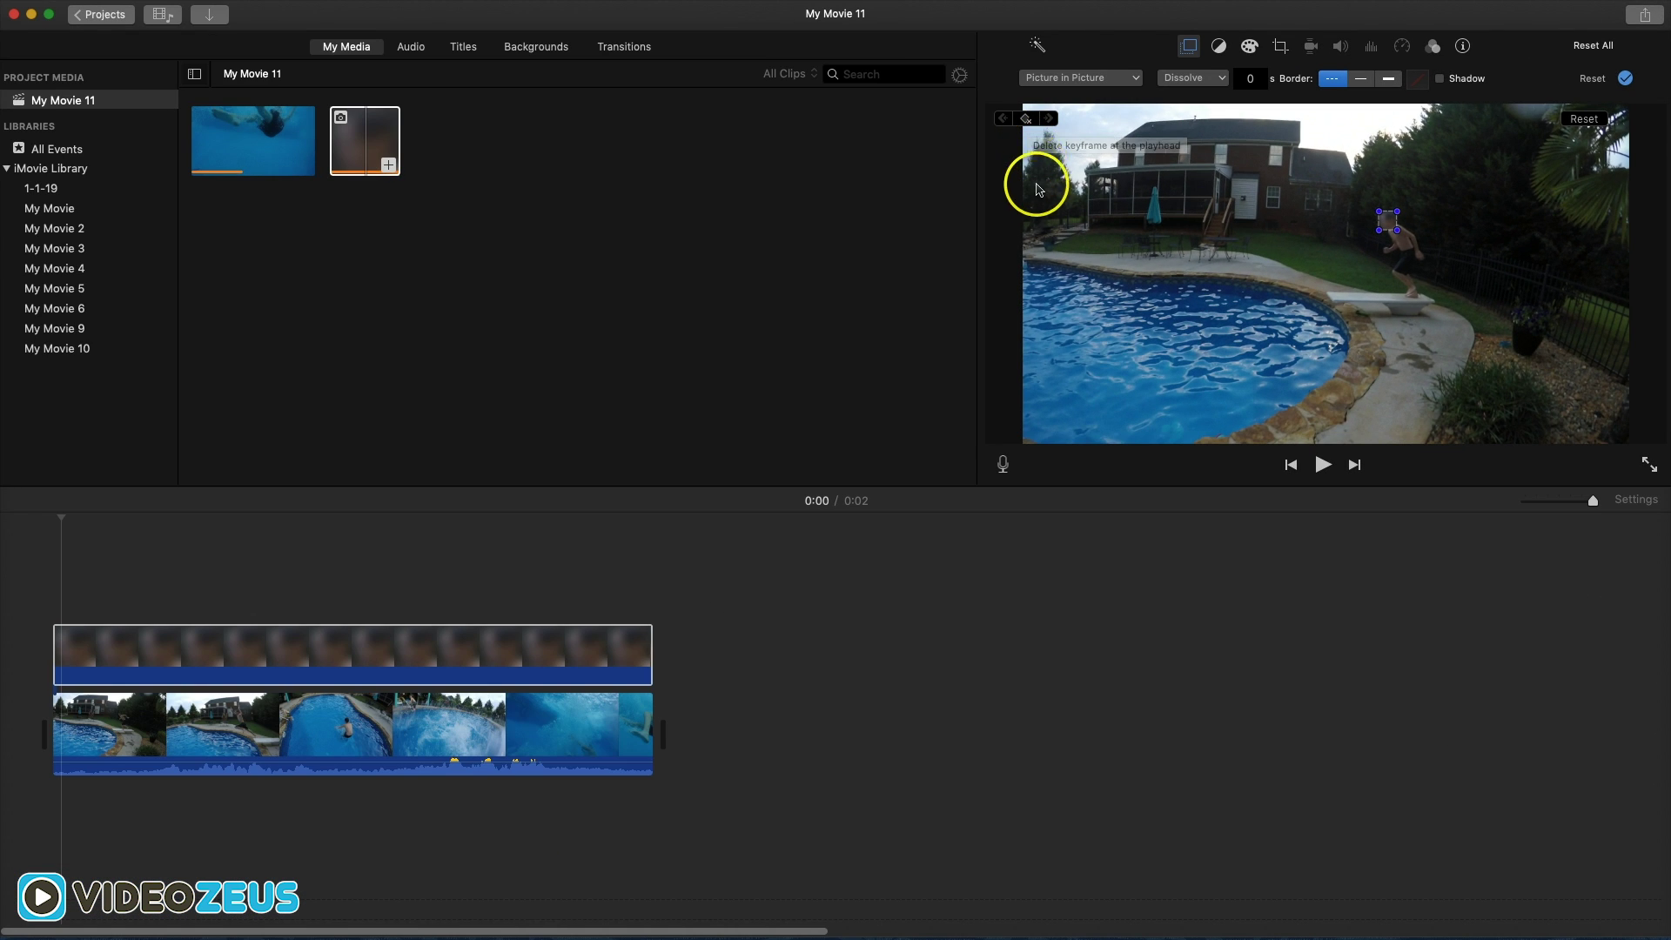
{"action": "left_click_drag", "start_coordinate": [1037, 193], "coordinate": [1070, 224]}
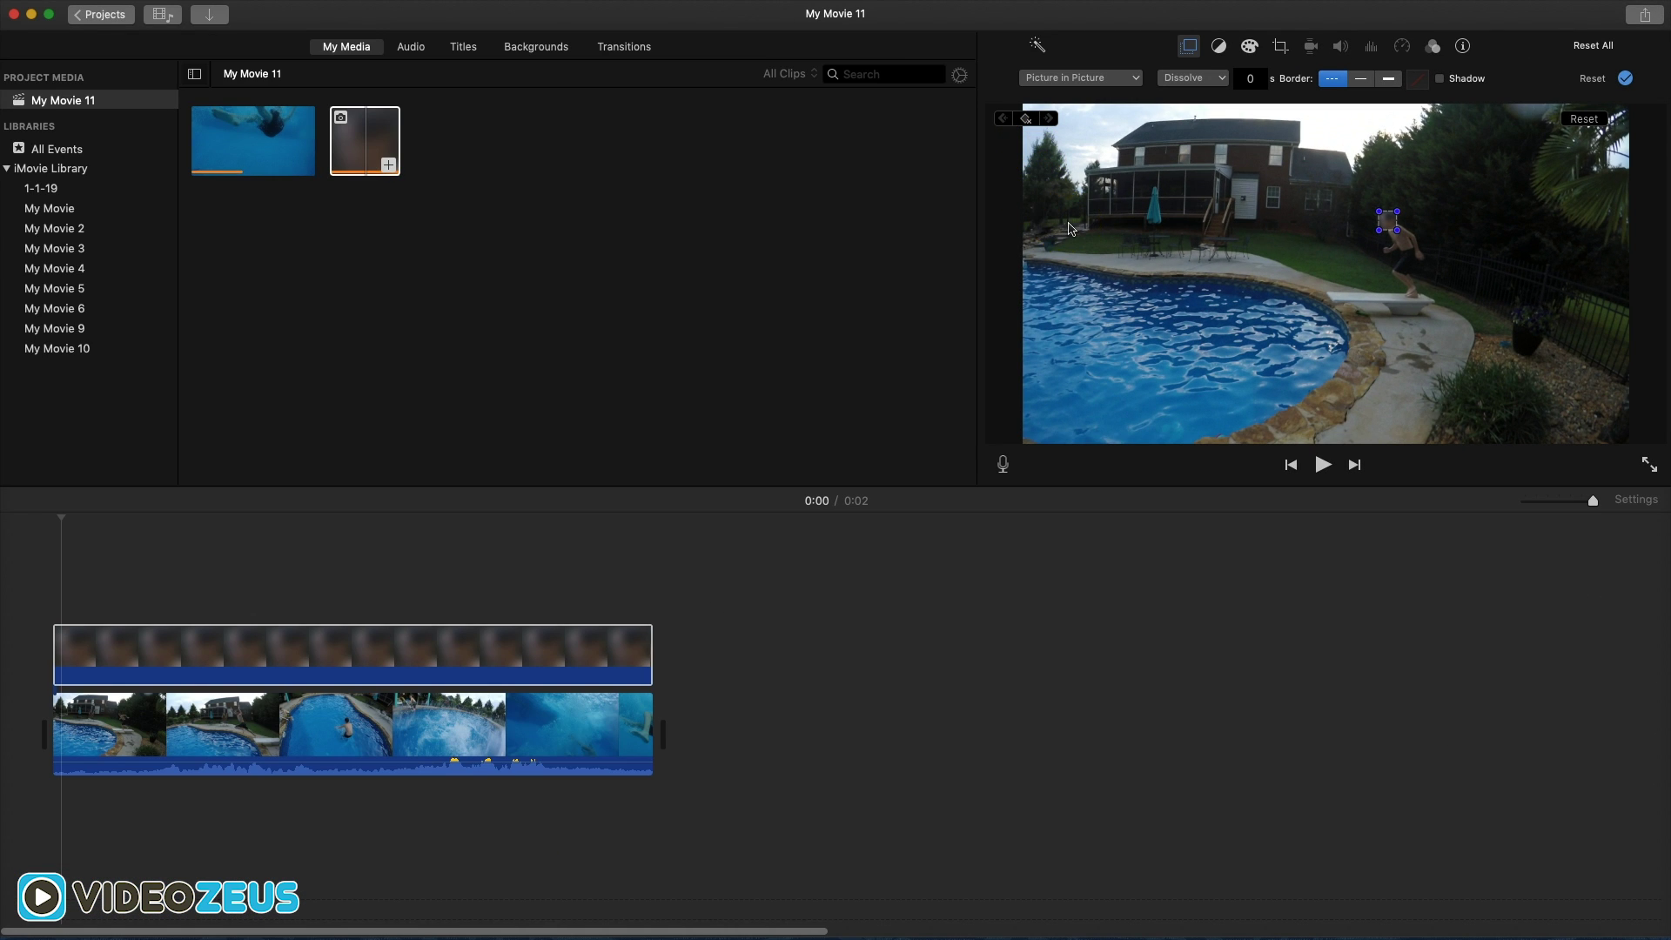
{"action": "key", "text": "Right"}
{"action": "left_click_drag", "start_coordinate": [1438, 225], "coordinate": [1391, 230]}
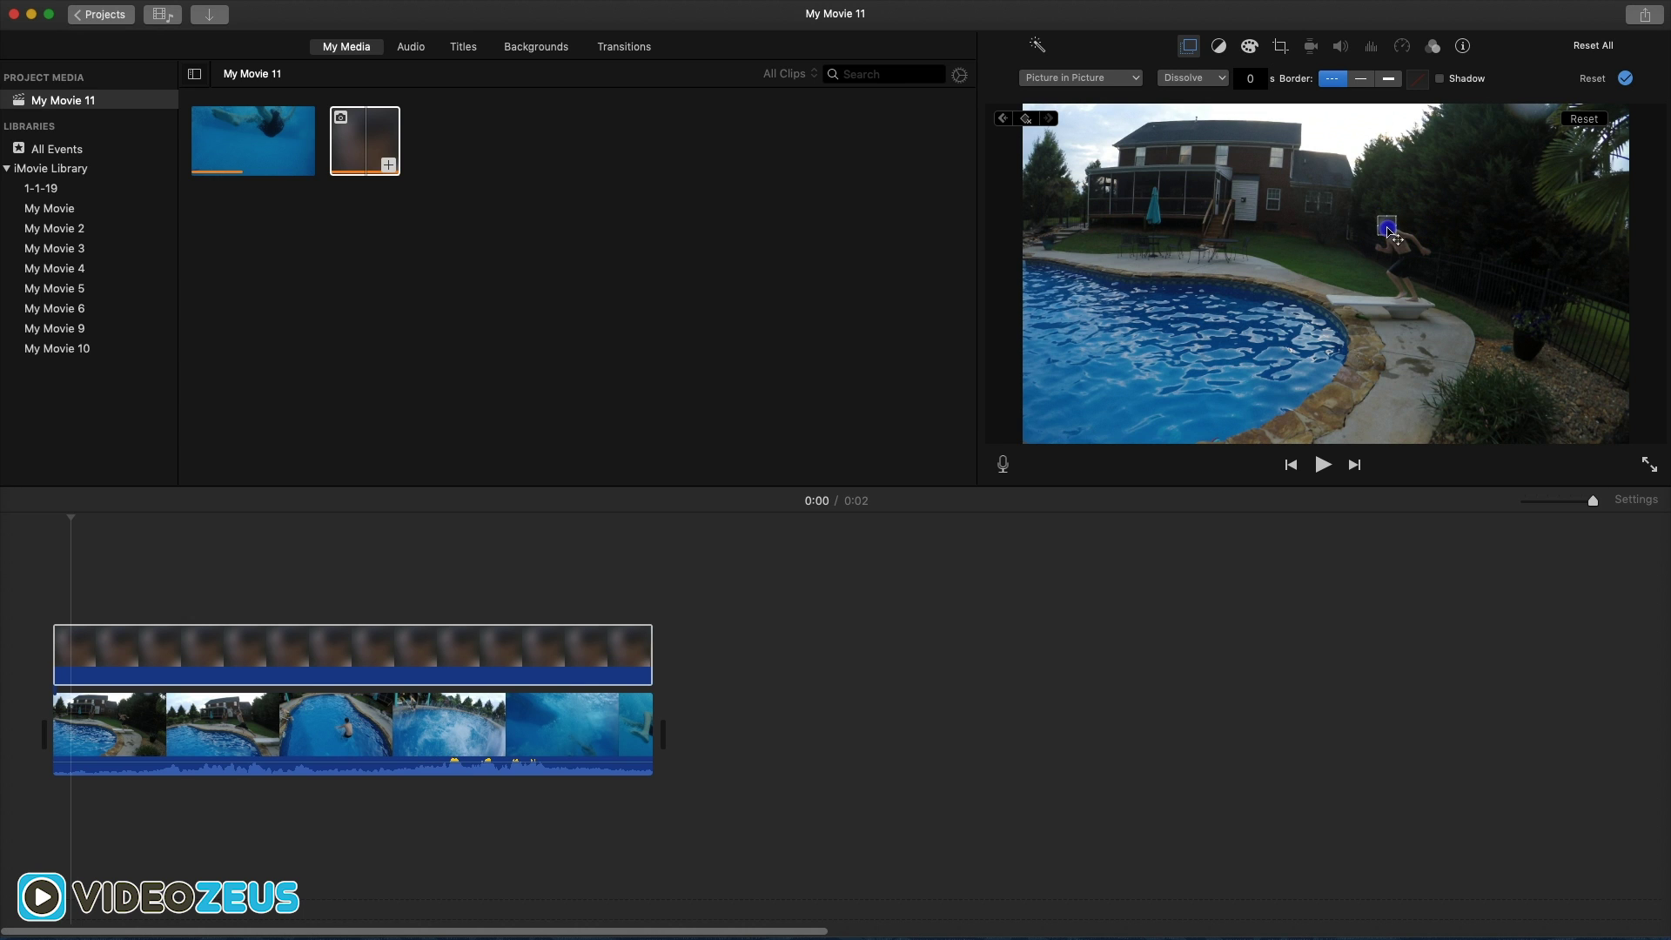
{"action": "key", "text": "Right"}
{"action": "left_click_drag", "start_coordinate": [1384, 228], "coordinate": [1387, 228]}
{"action": "key", "text": "Right"}
{"action": "key", "text": "Right"}
{"action": "key", "text": "Right"}
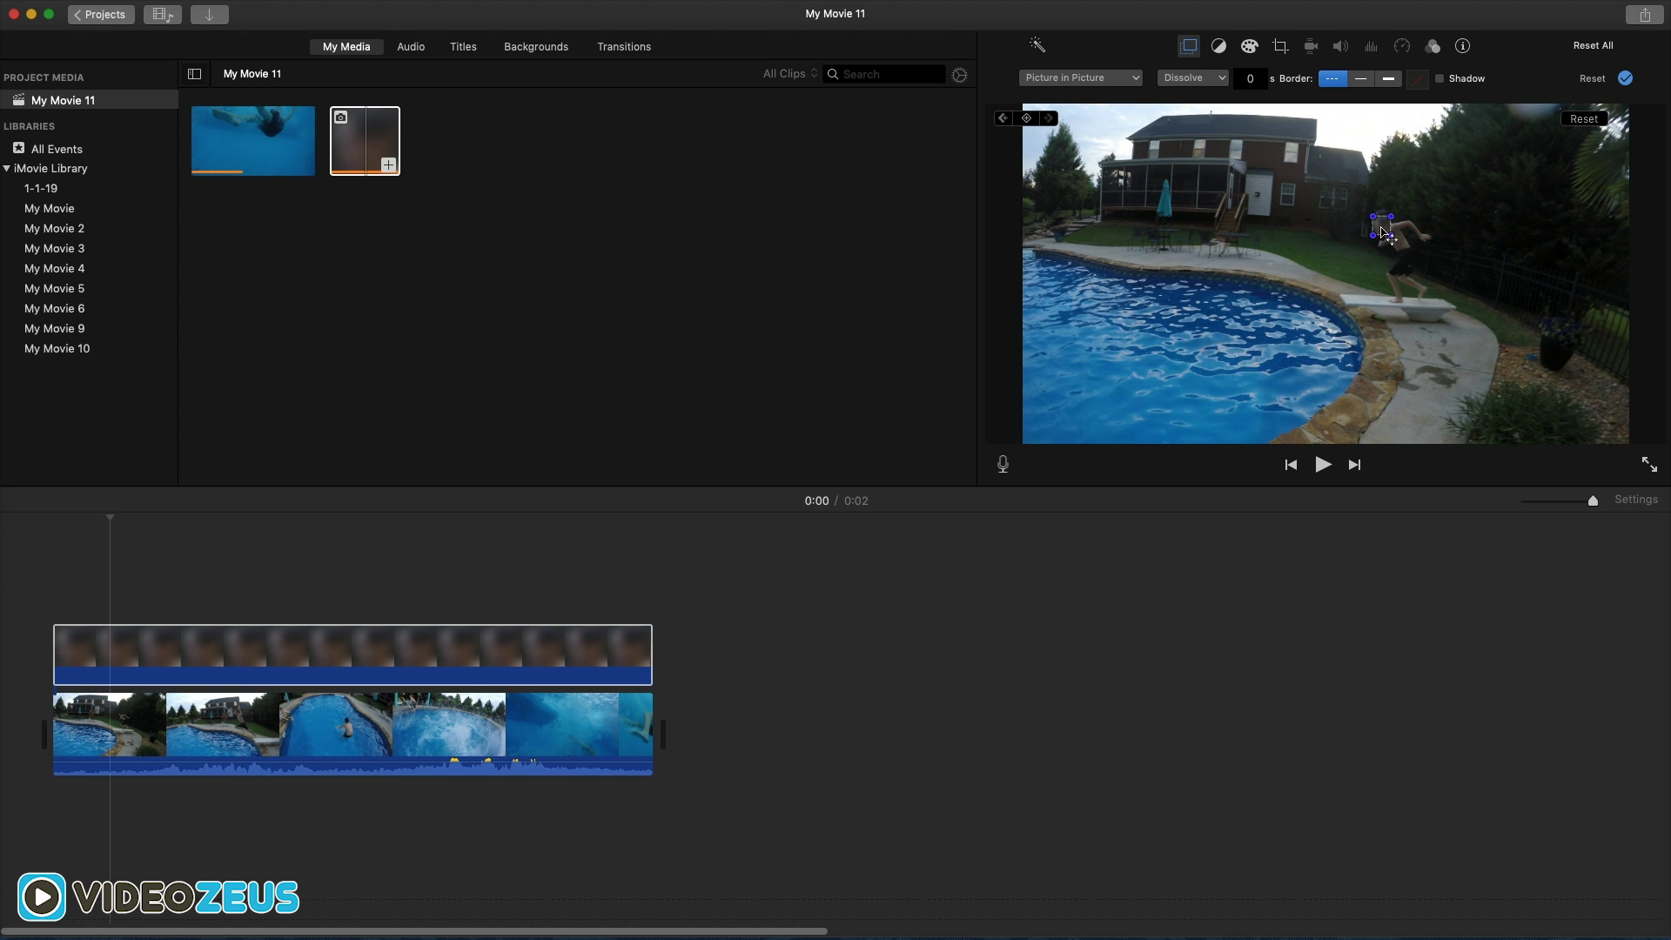
{"action": "key", "text": "Right"}
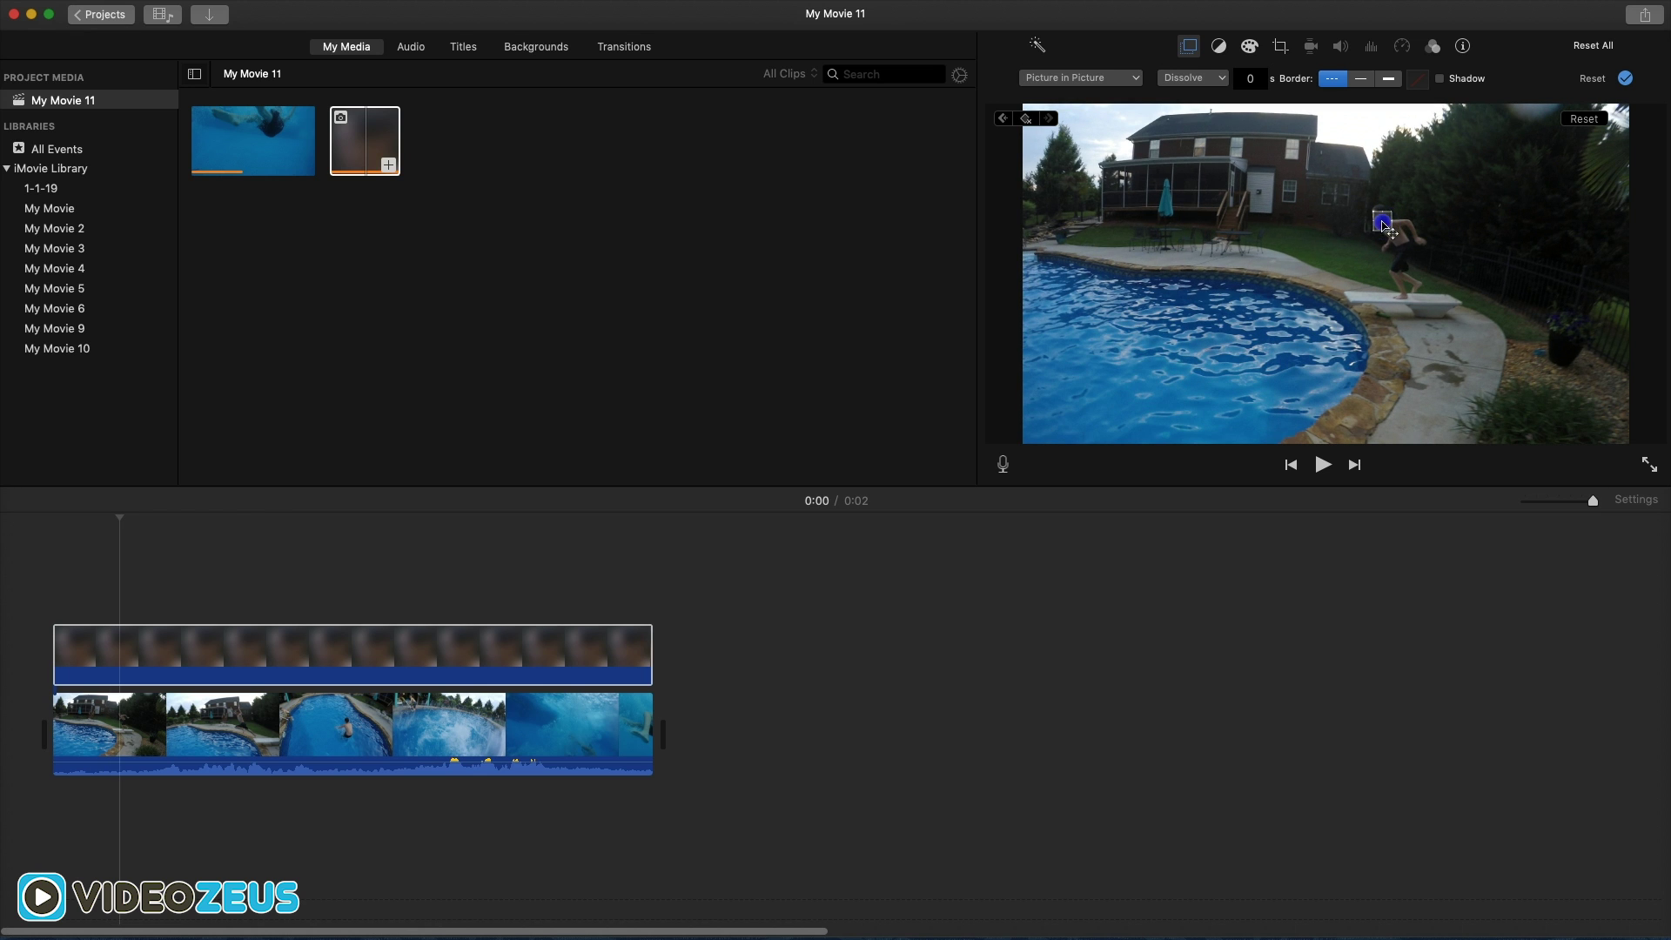
{"action": "left_click_drag", "start_coordinate": [1389, 234], "coordinate": [1388, 224]}
Keep the blur box on the diver's head frame by frame as he leaves the board and jumps
{"action": "key", "text": "Right"}
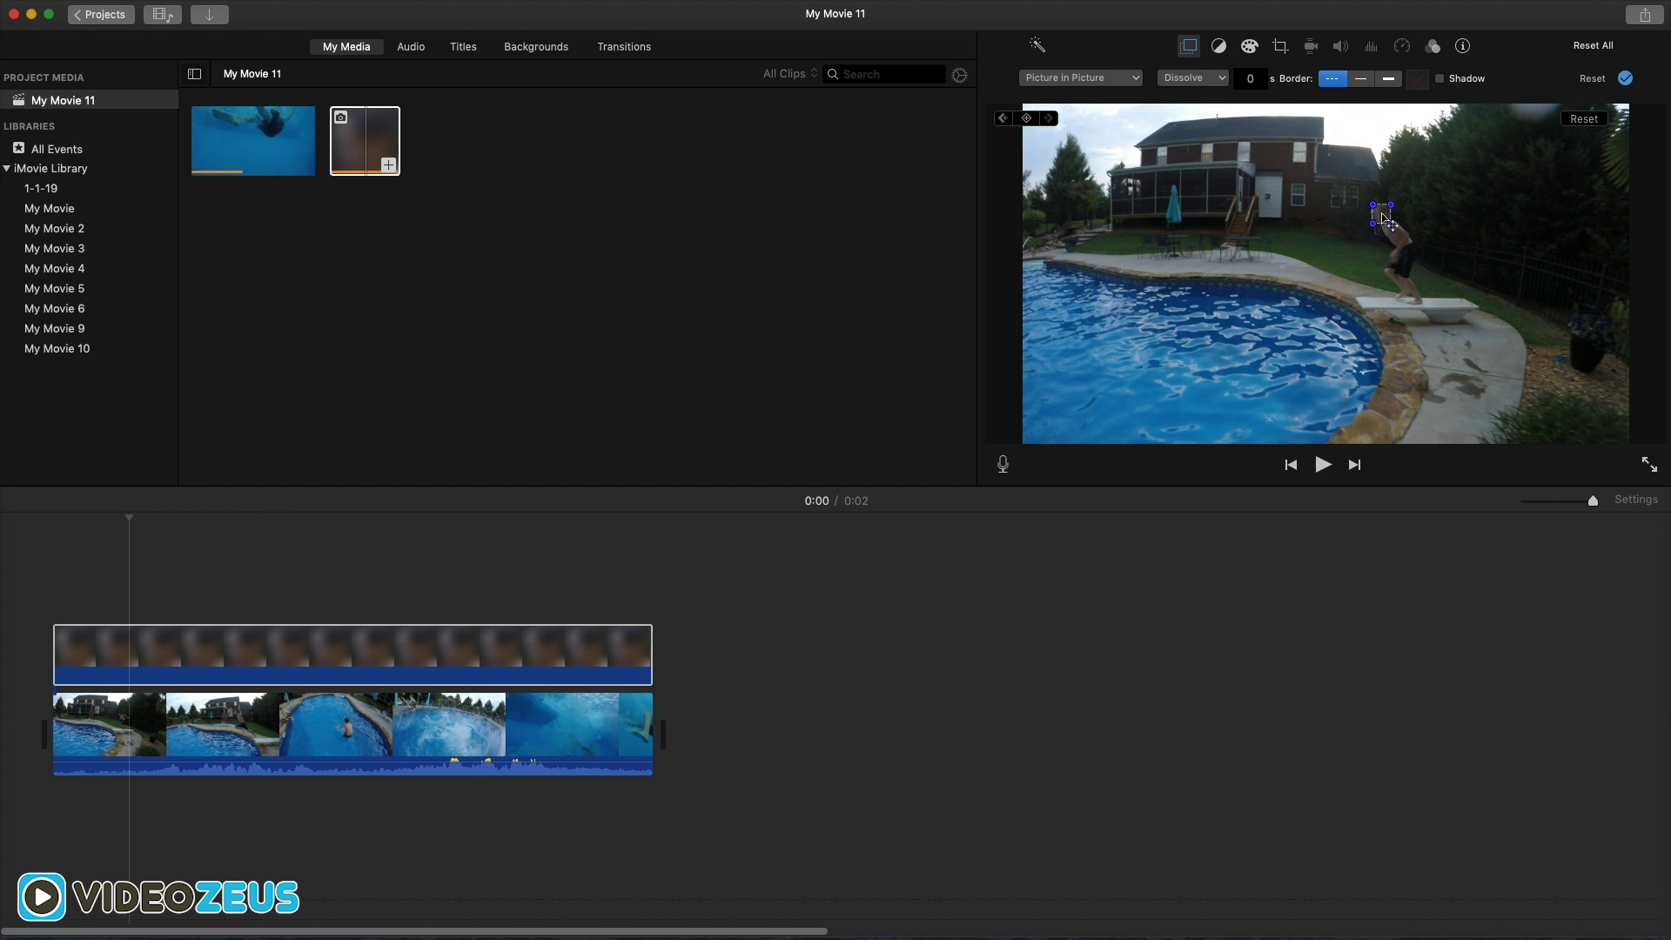
{"action": "key", "text": "Right"}
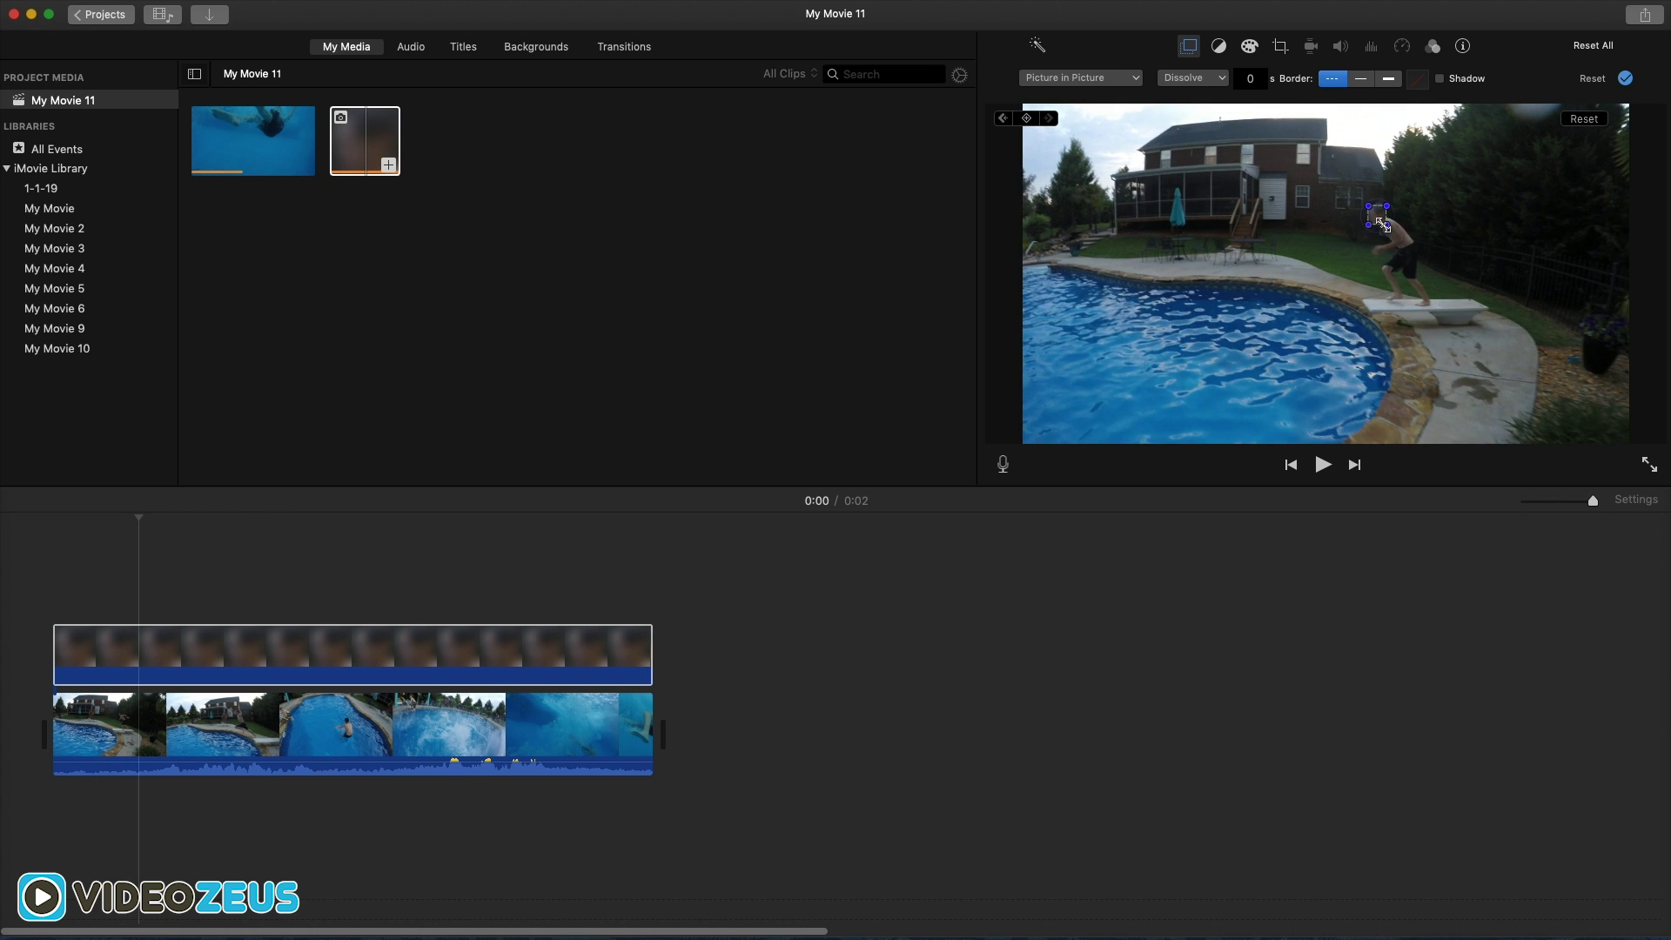
{"action": "key", "text": "Right"}
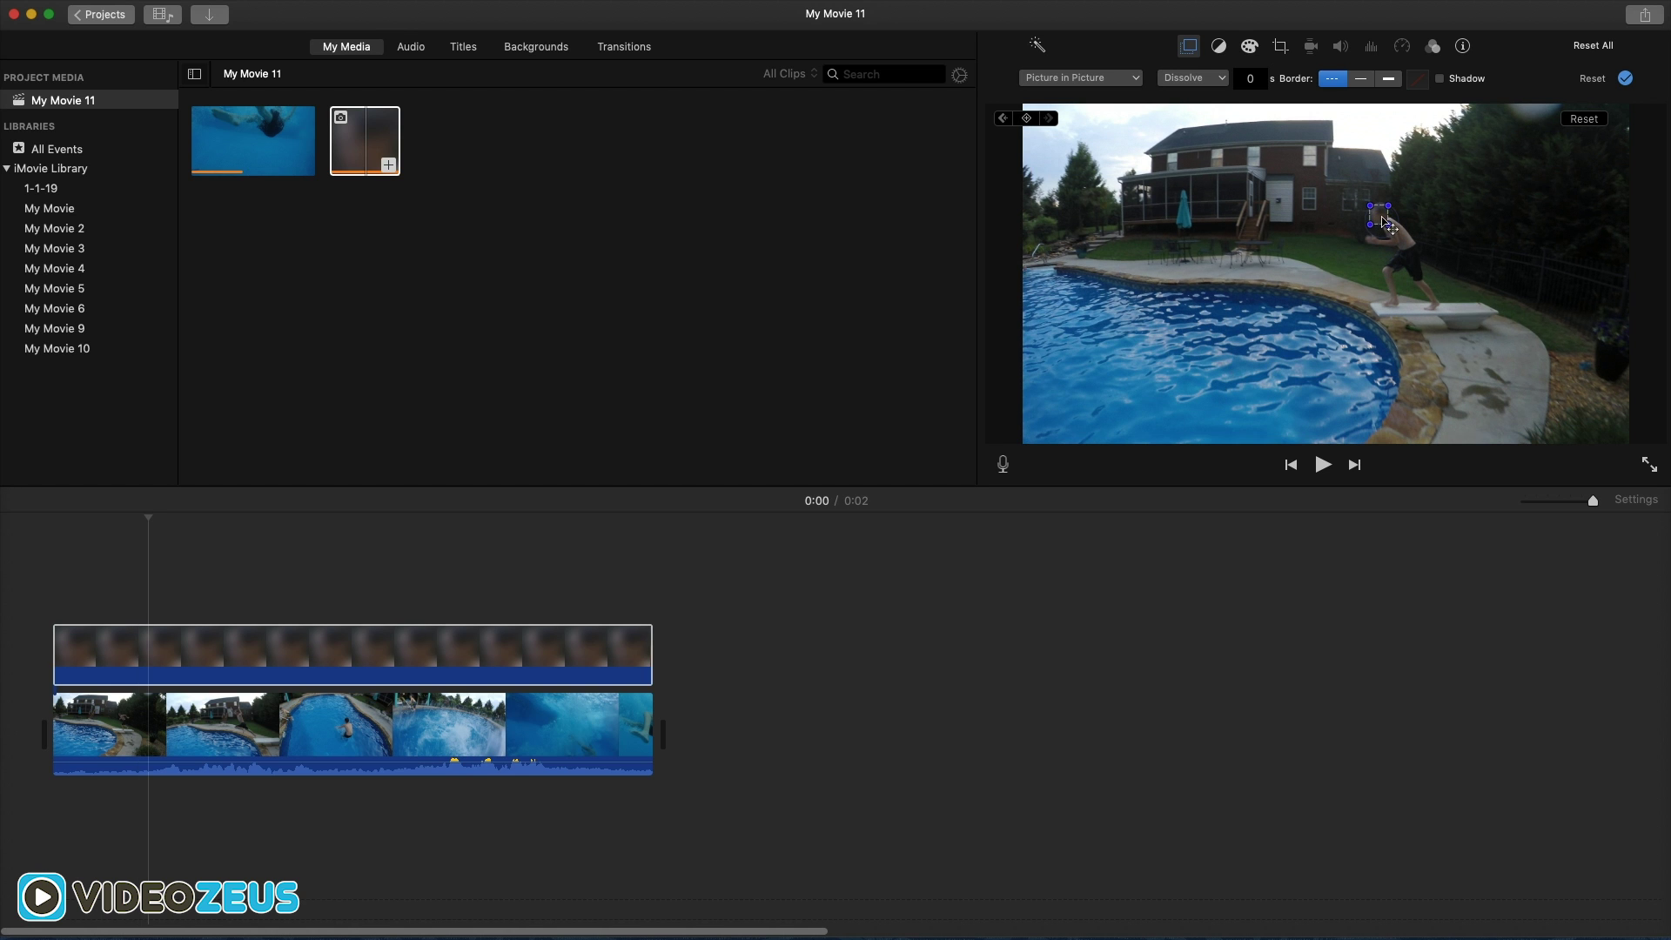
{"action": "key", "text": "Right"}
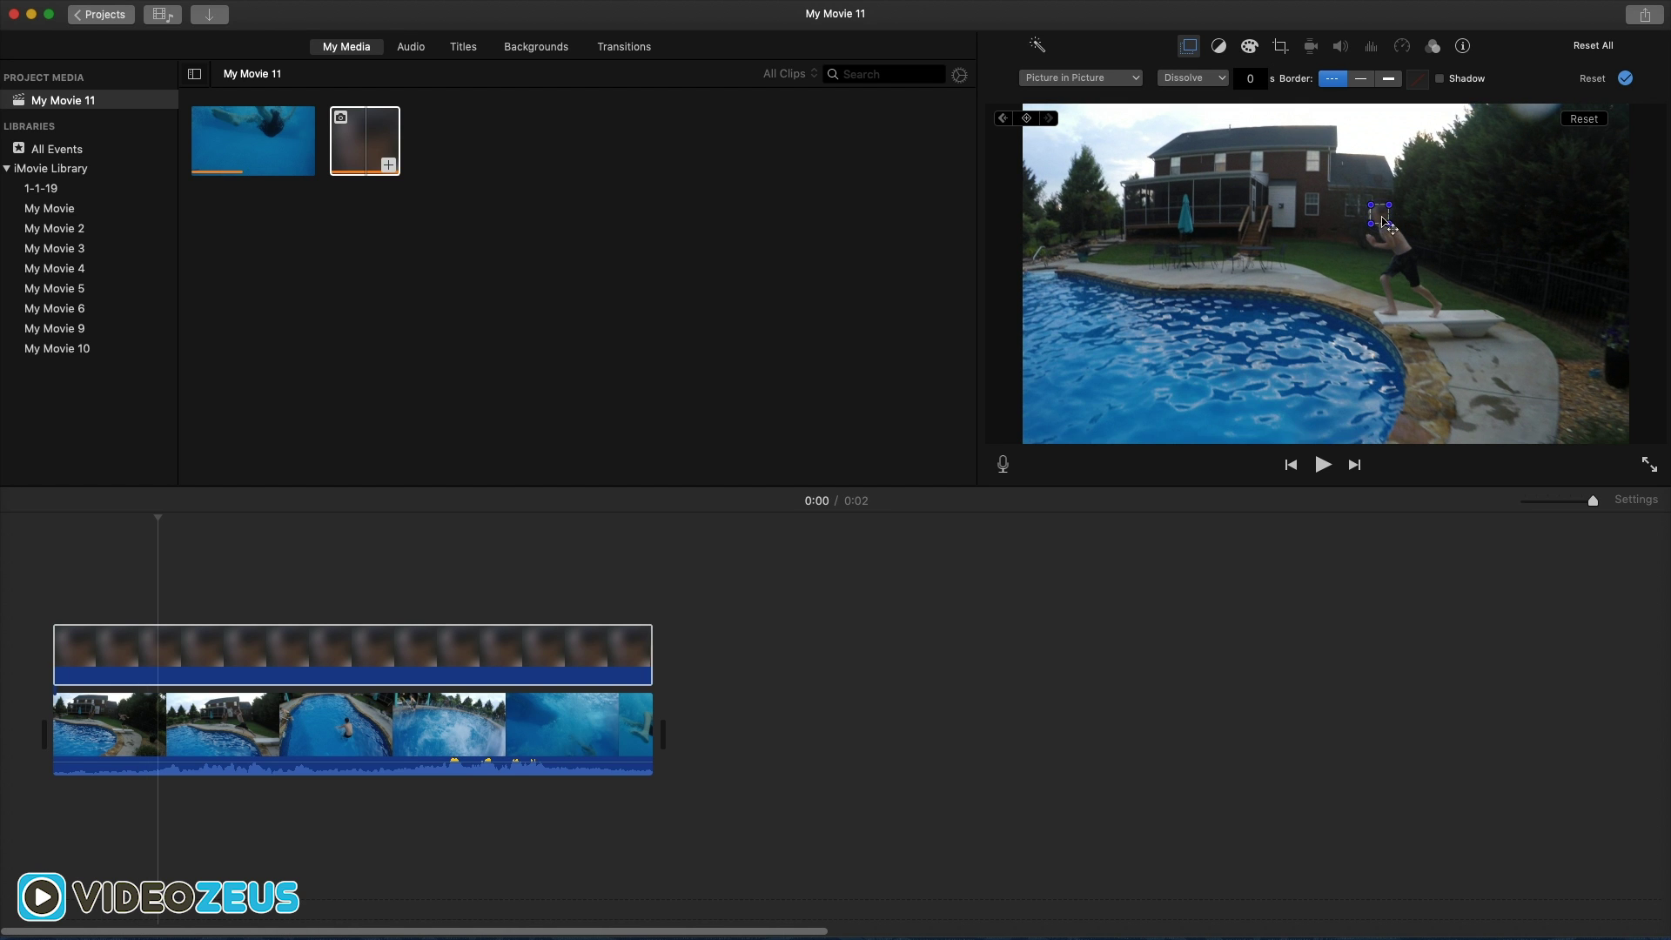
{"action": "key", "text": "Right"}
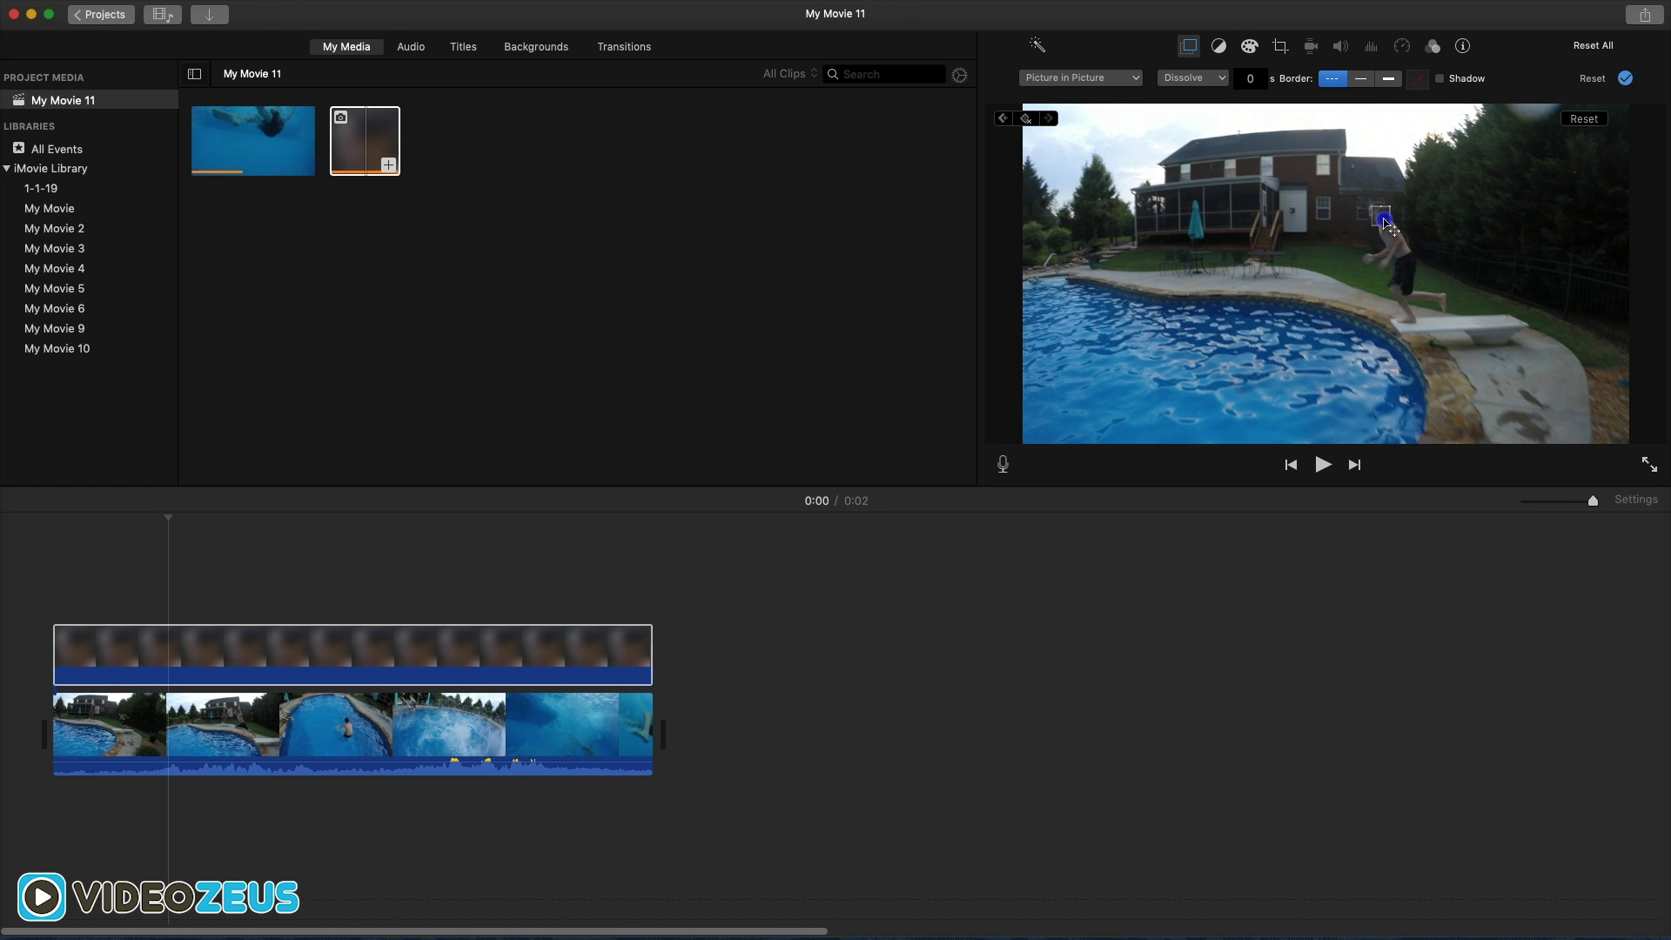
{"action": "key", "text": "Right"}
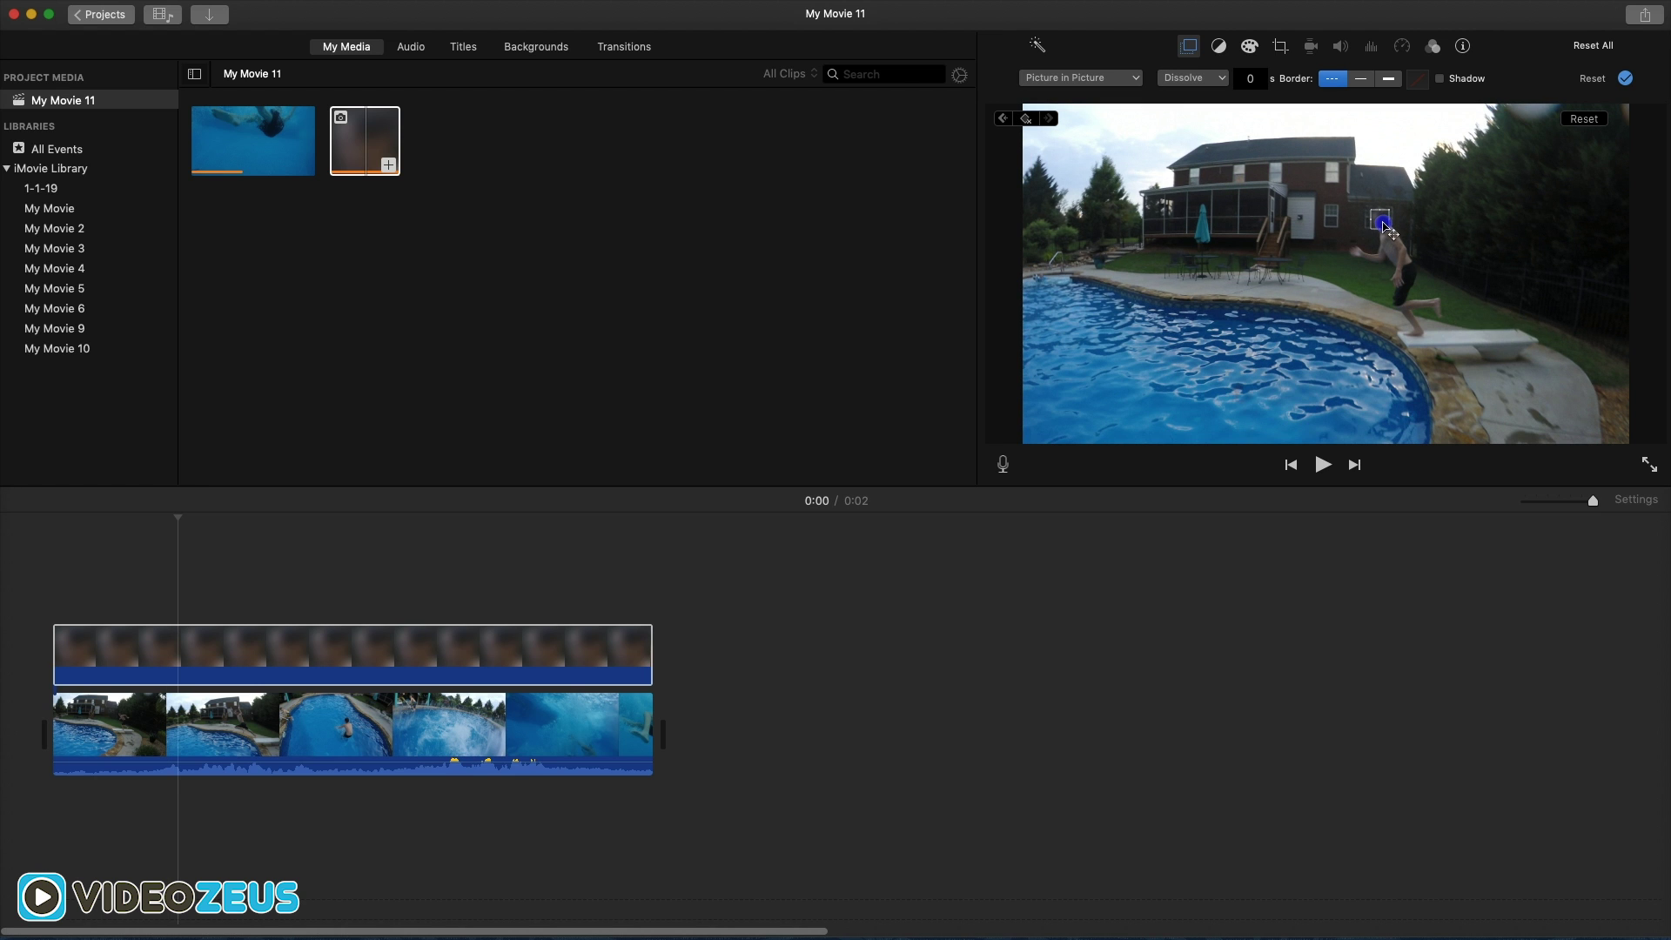
{"action": "key", "text": "Right"}
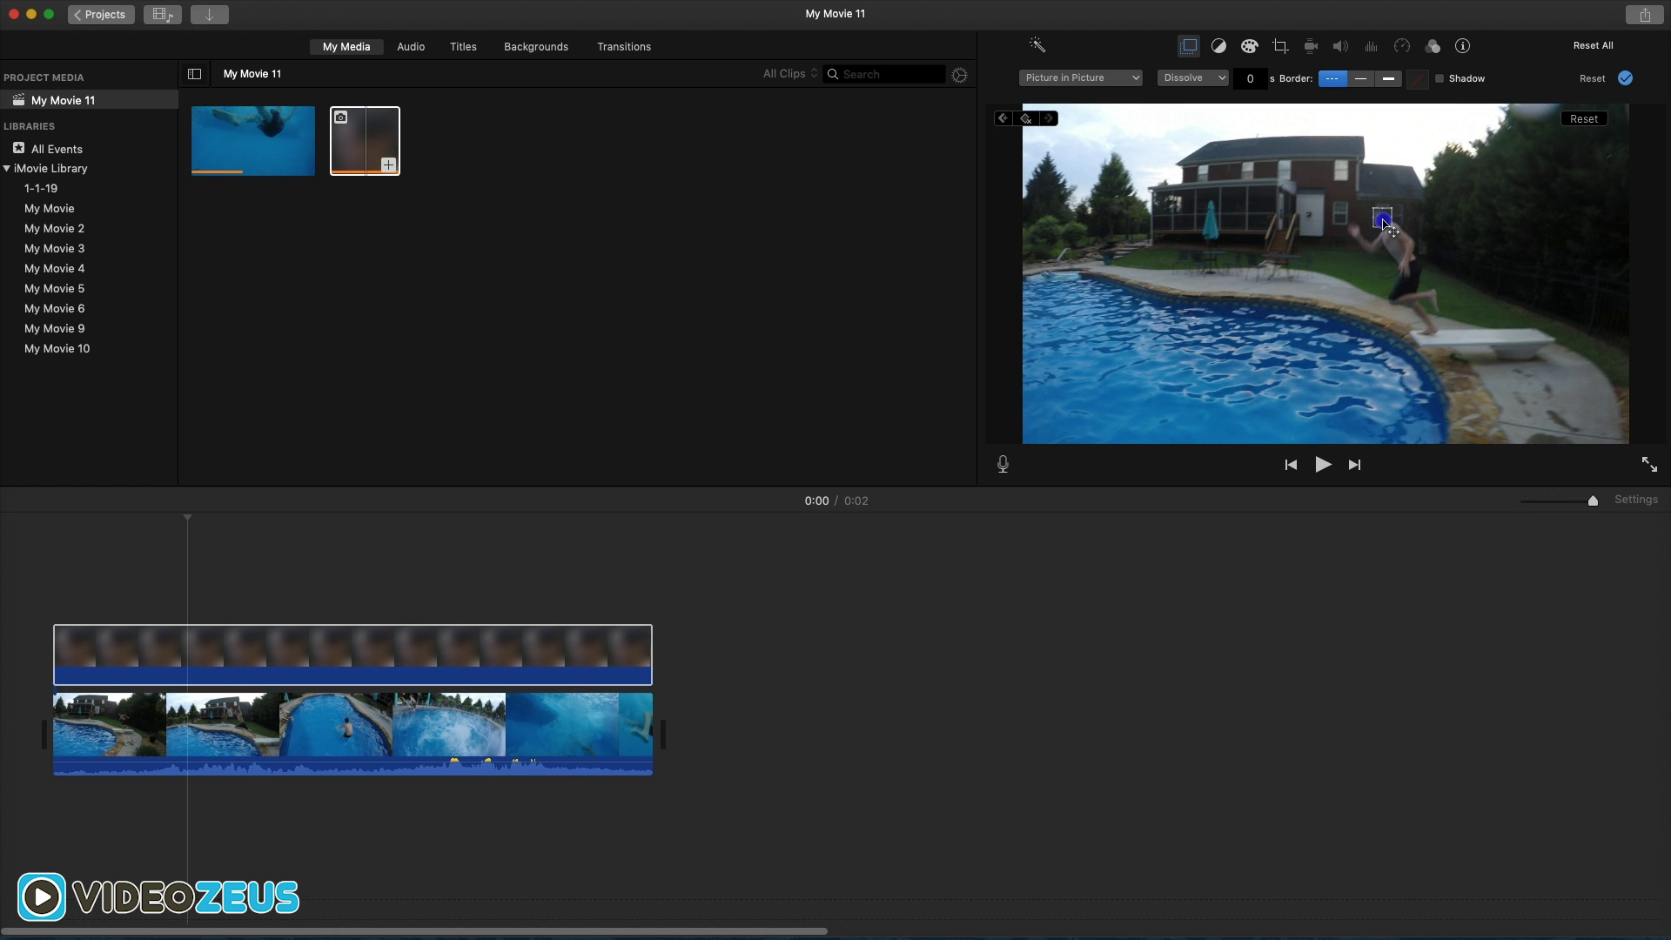
{"action": "key", "text": "Right"}
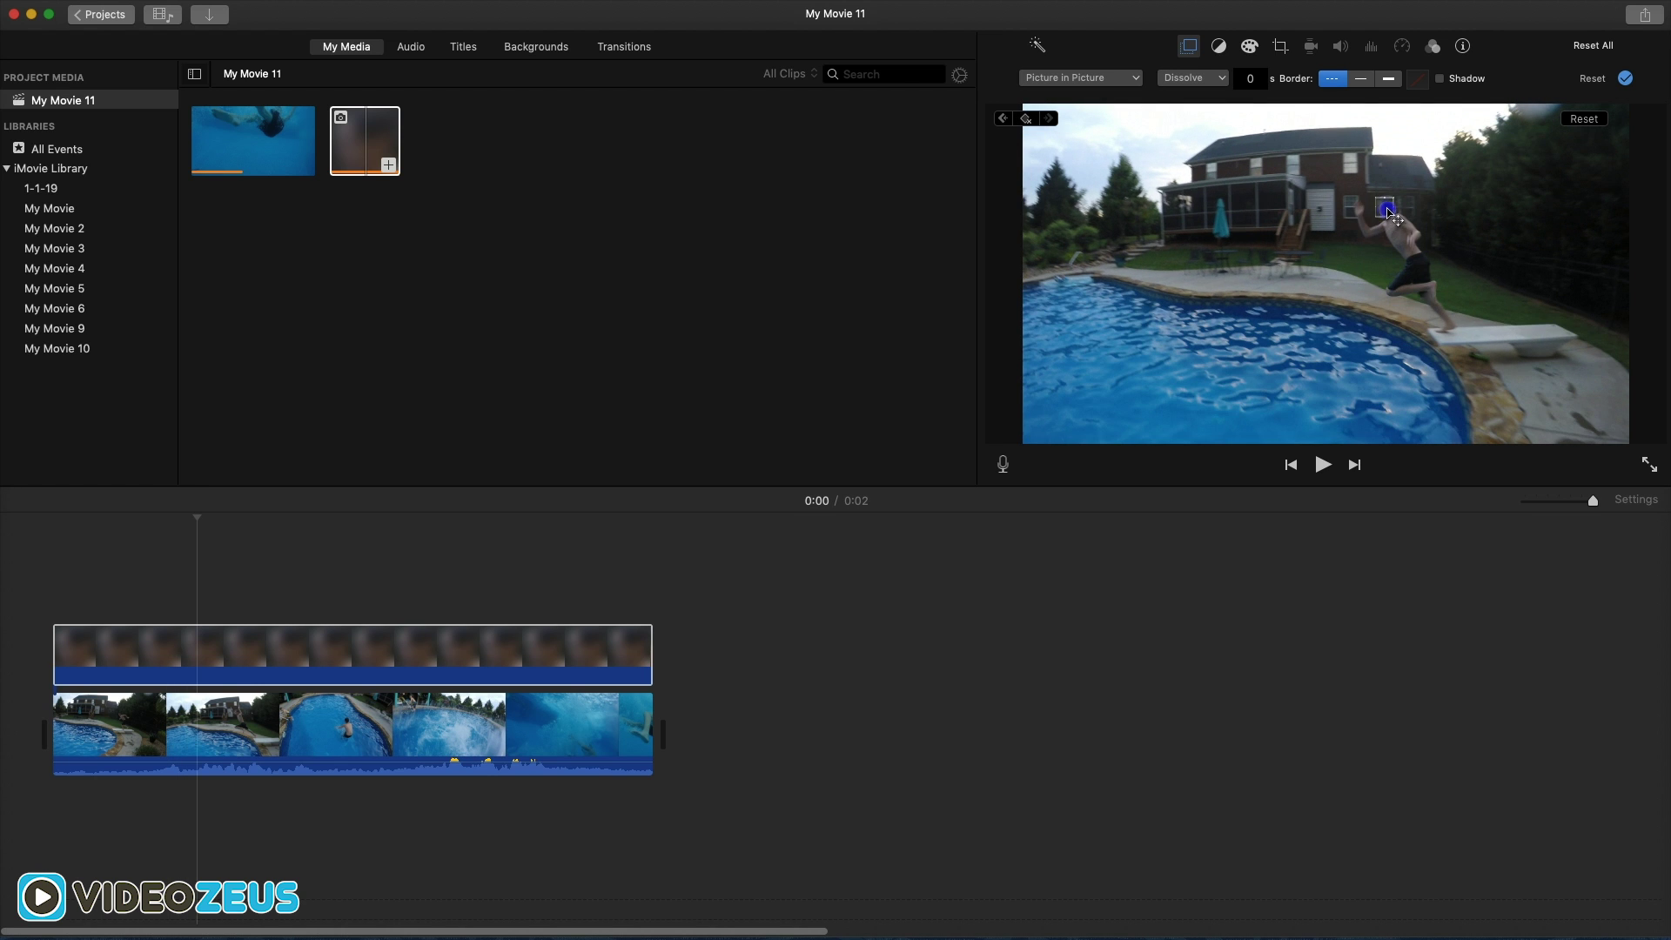
{"action": "key", "text": "Right"}
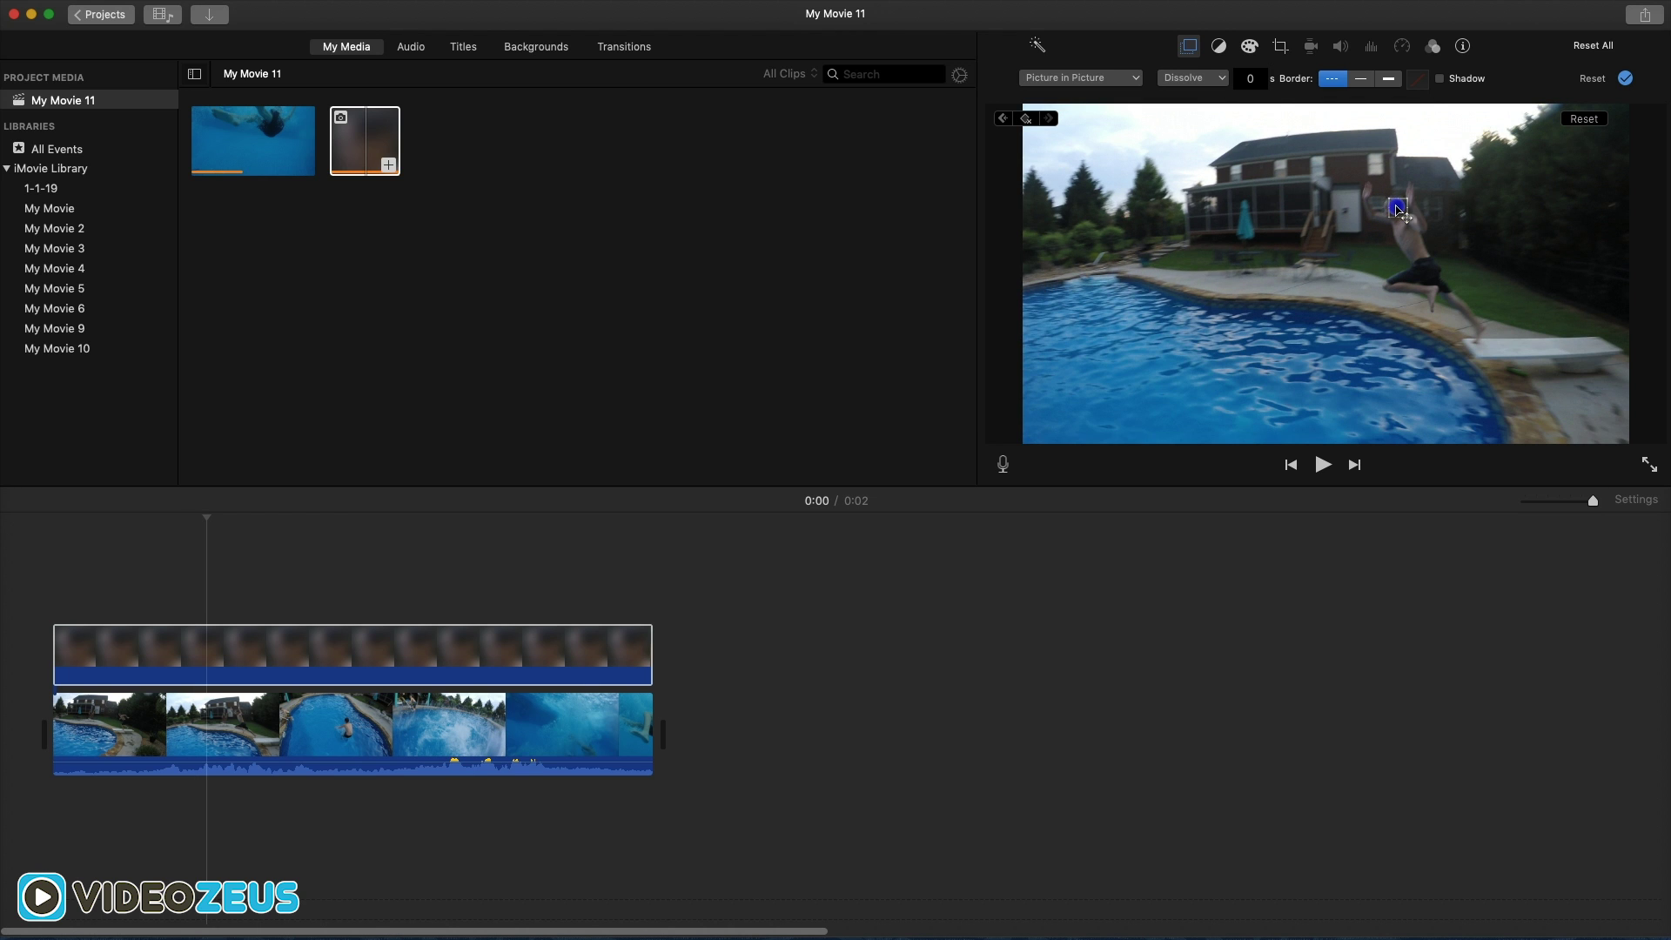
{"action": "key", "text": "Right"}
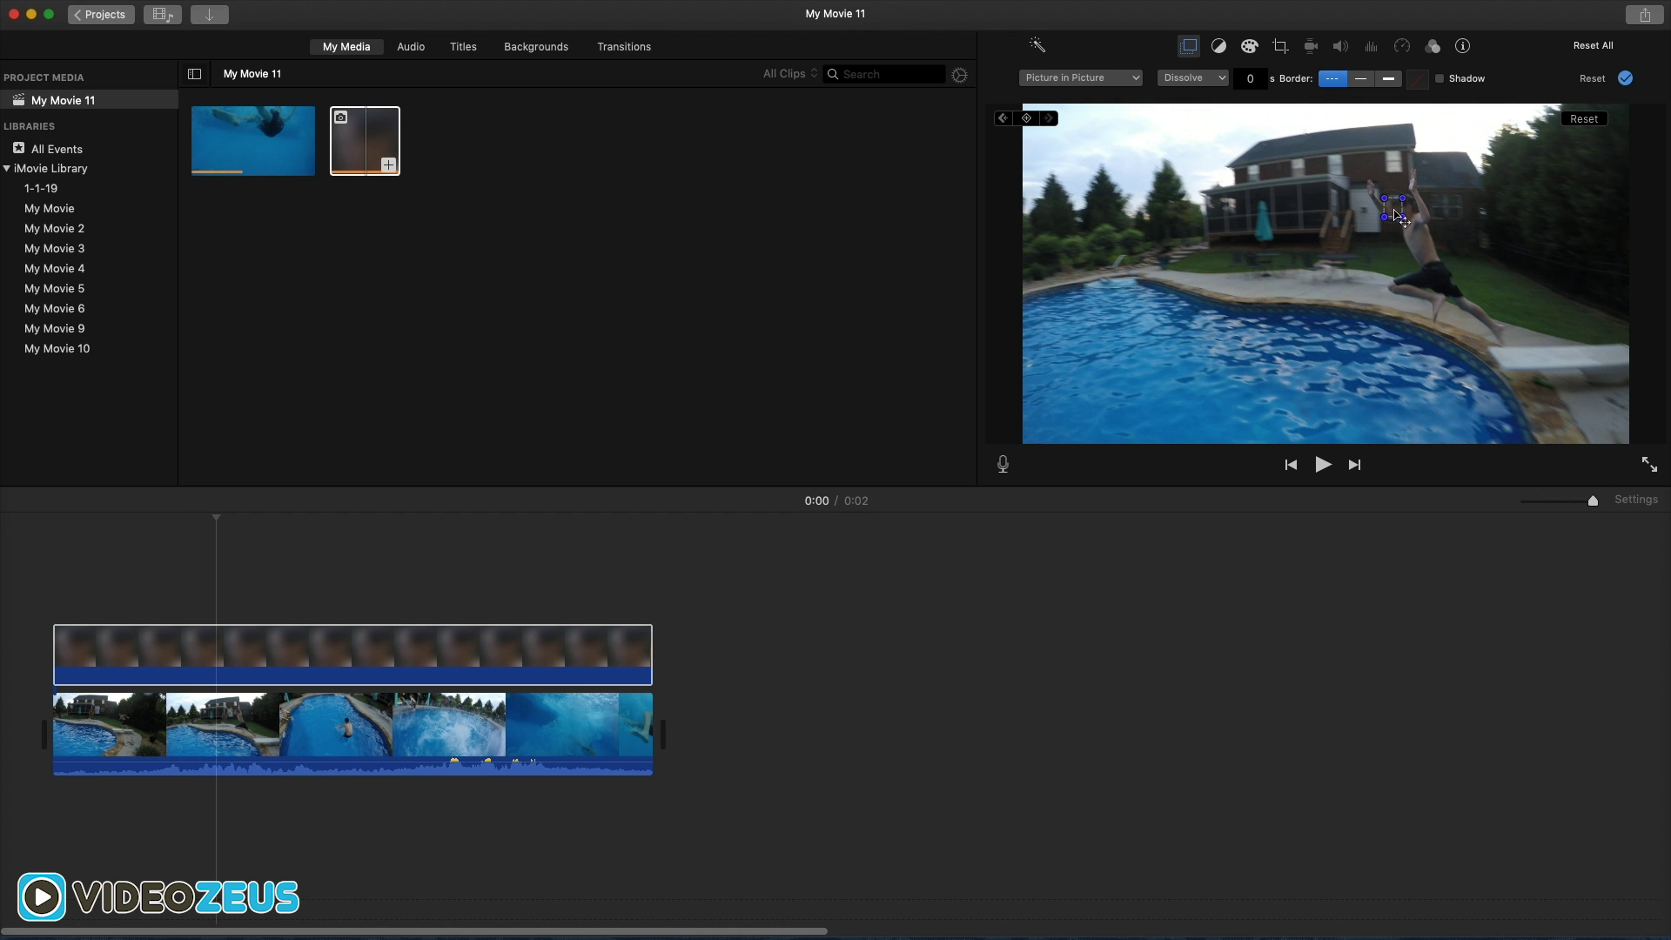
{"action": "key", "text": "Right"}
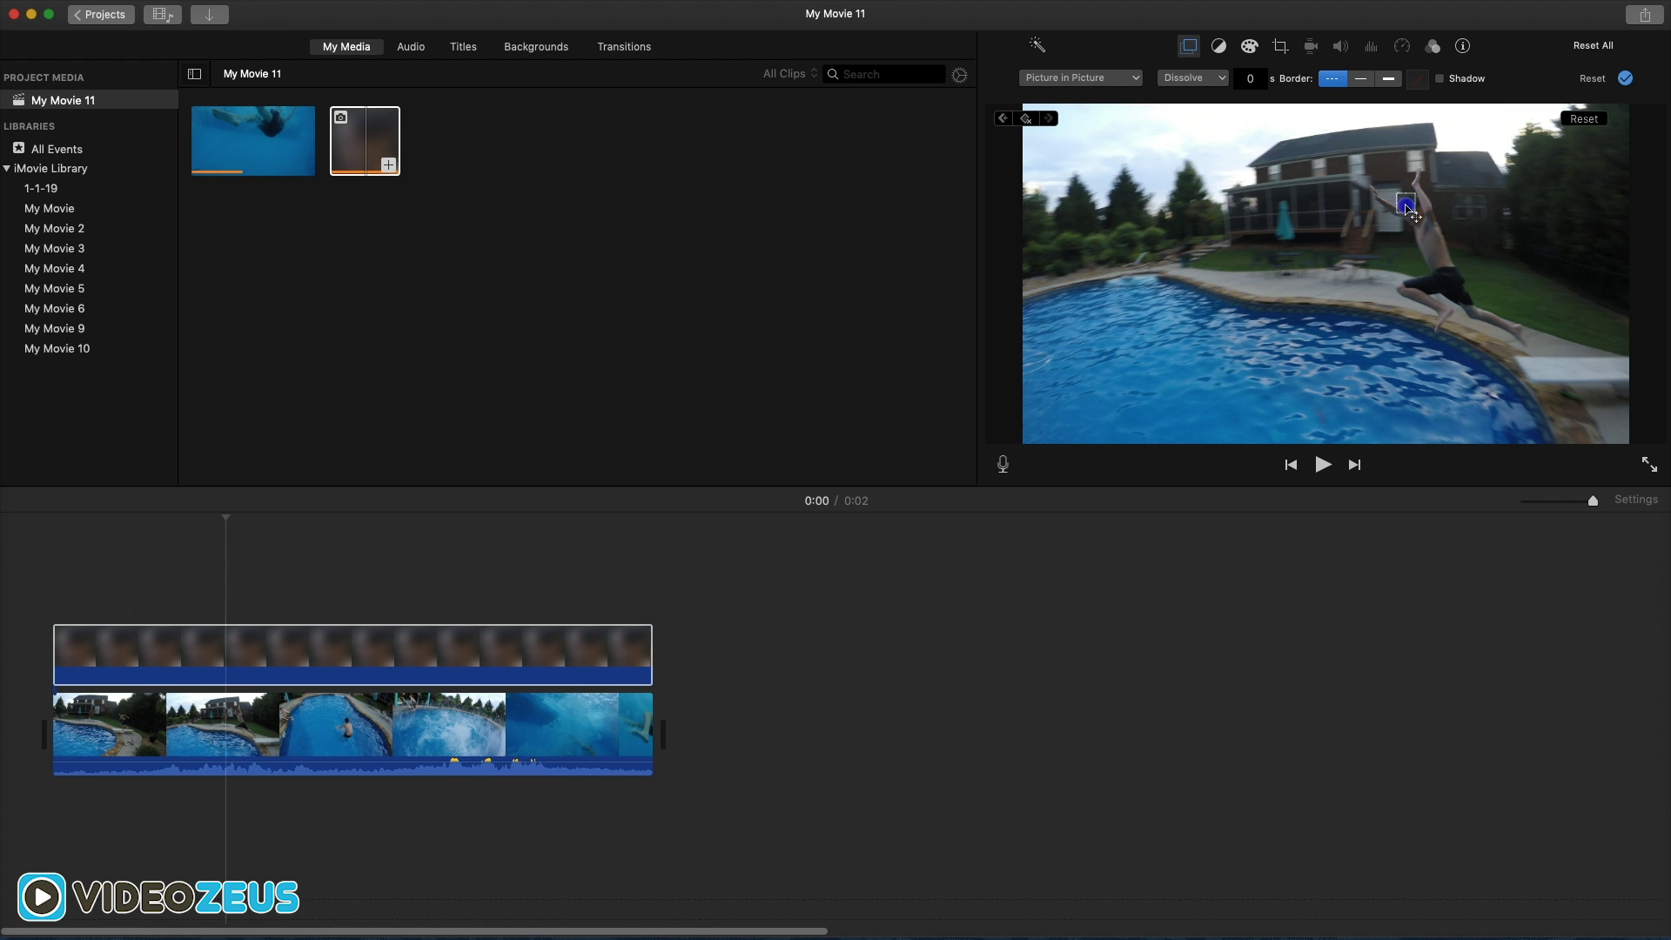
{"action": "left_click_drag", "start_coordinate": [1407, 210], "coordinate": [1424, 214]}
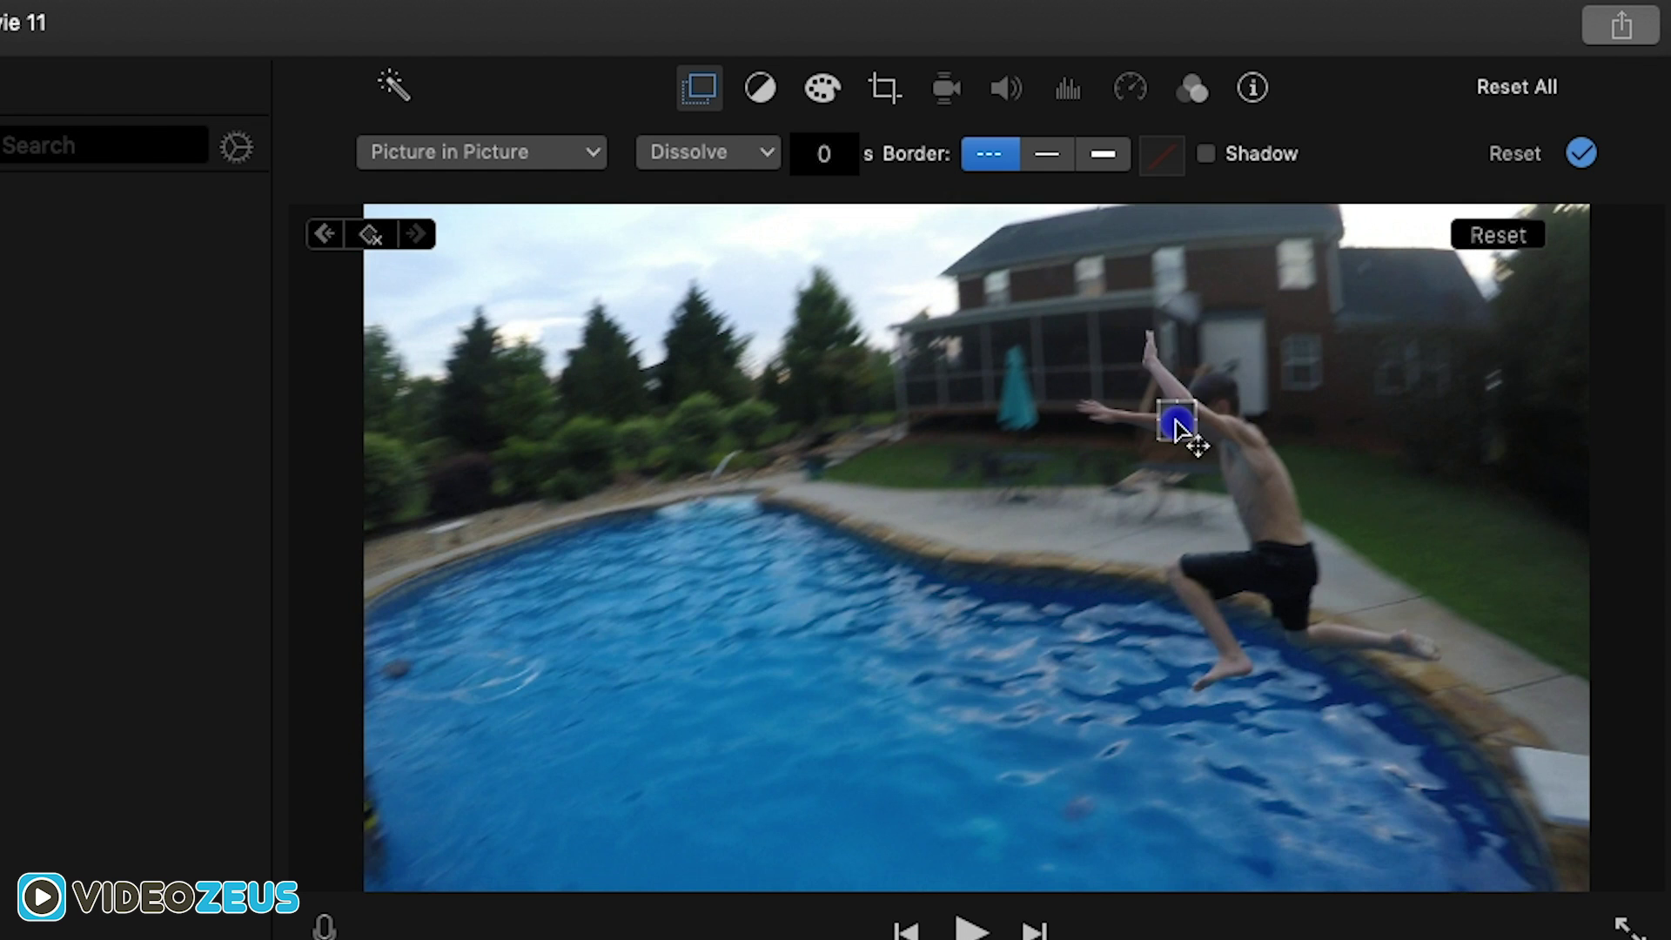
{"action": "key", "text": "Right"}
{"action": "left_click_drag", "start_coordinate": [1177, 426], "coordinate": [1088, 507]}
{"action": "key", "text": "Right"}
{"action": "key", "text": "Right"}
{"action": "key", "text": "Right"}
{"action": "key", "text": "Right"}
{"action": "key", "text": "Right"}
{"action": "key", "text": "Right"}
{"action": "key", "text": "Right"}
{"action": "key", "text": "Right"}
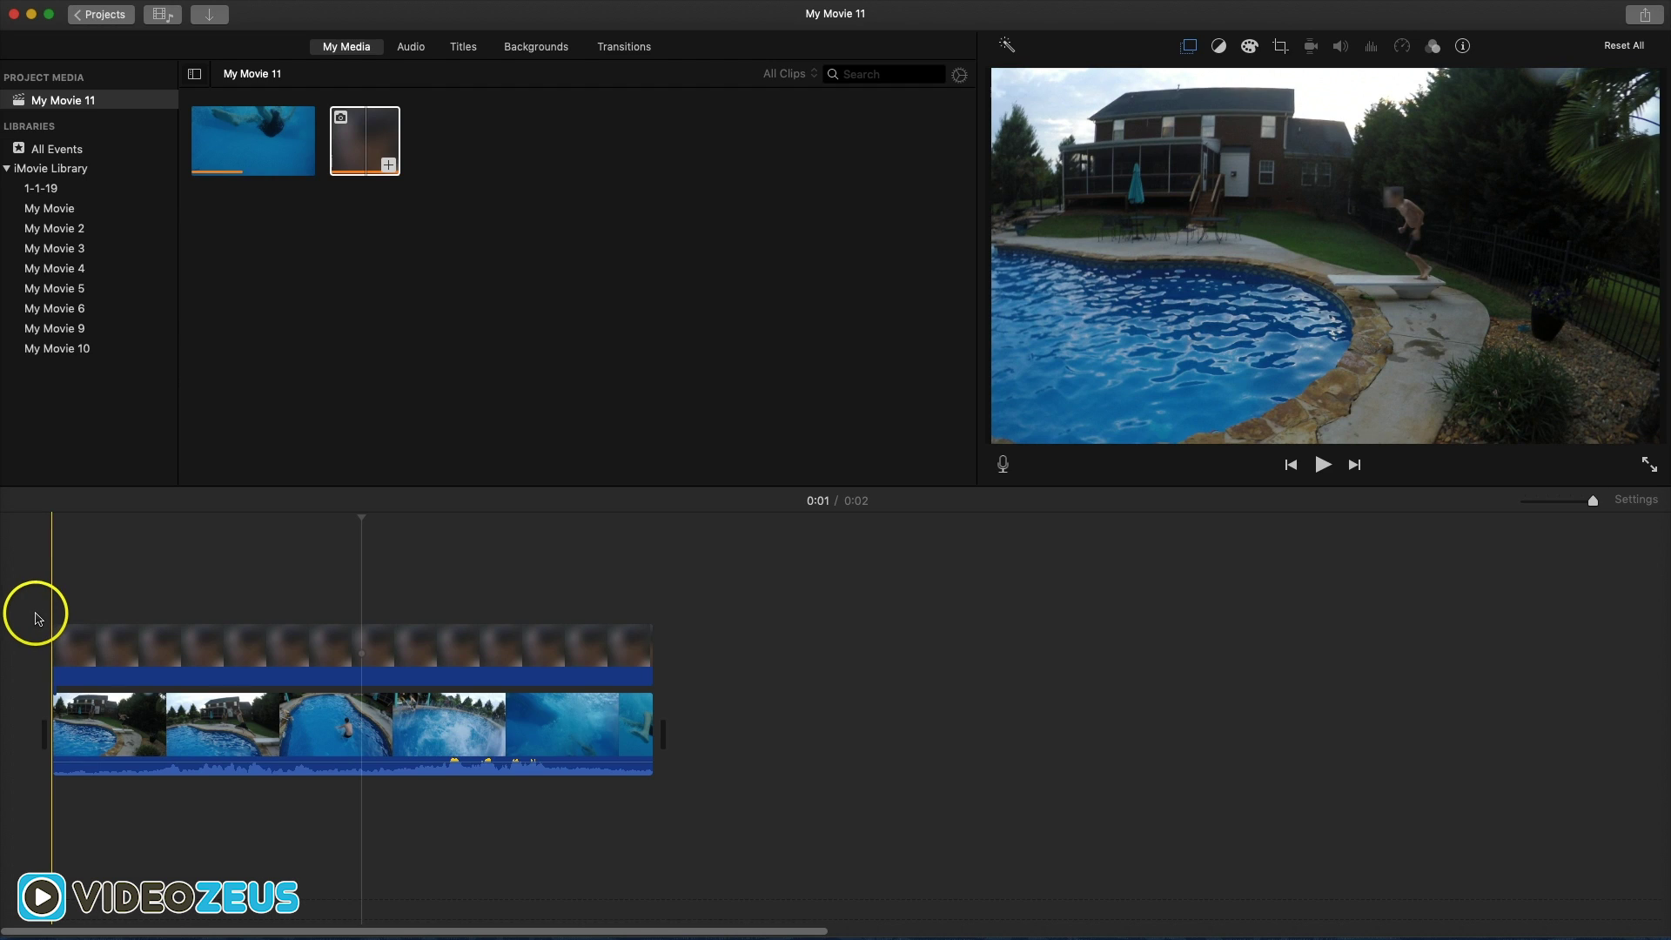
Play the clip and stop it to check the blur square tracks the diver's face
{"action": "key", "text": "space"}
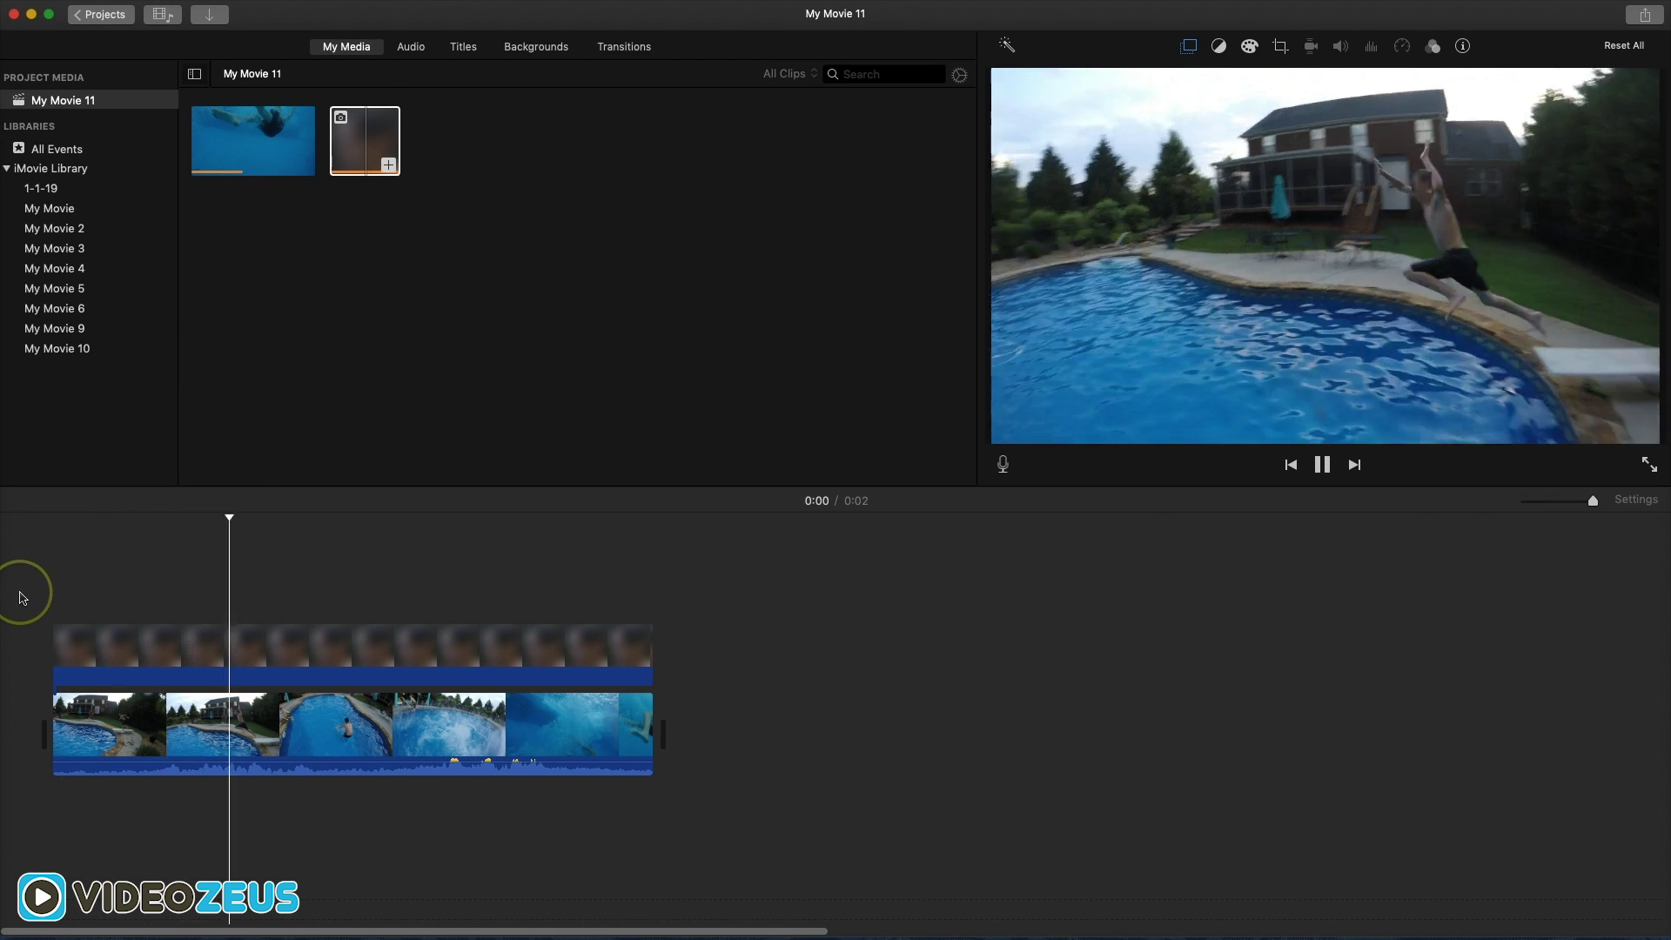
{"action": "key", "text": "space"}
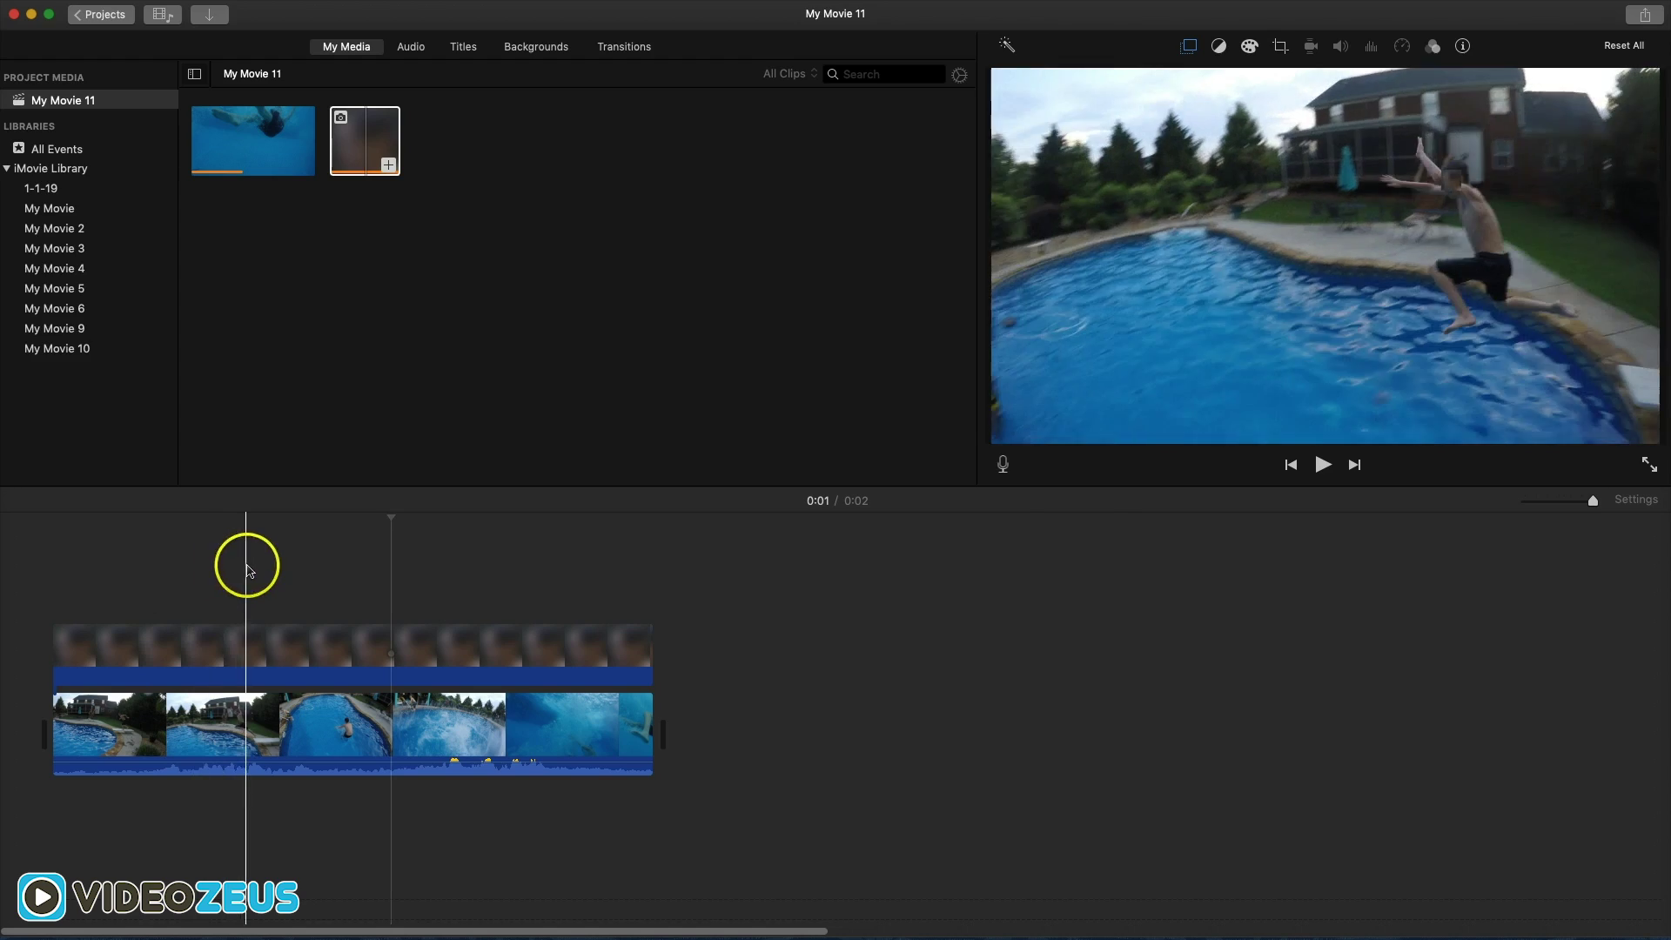